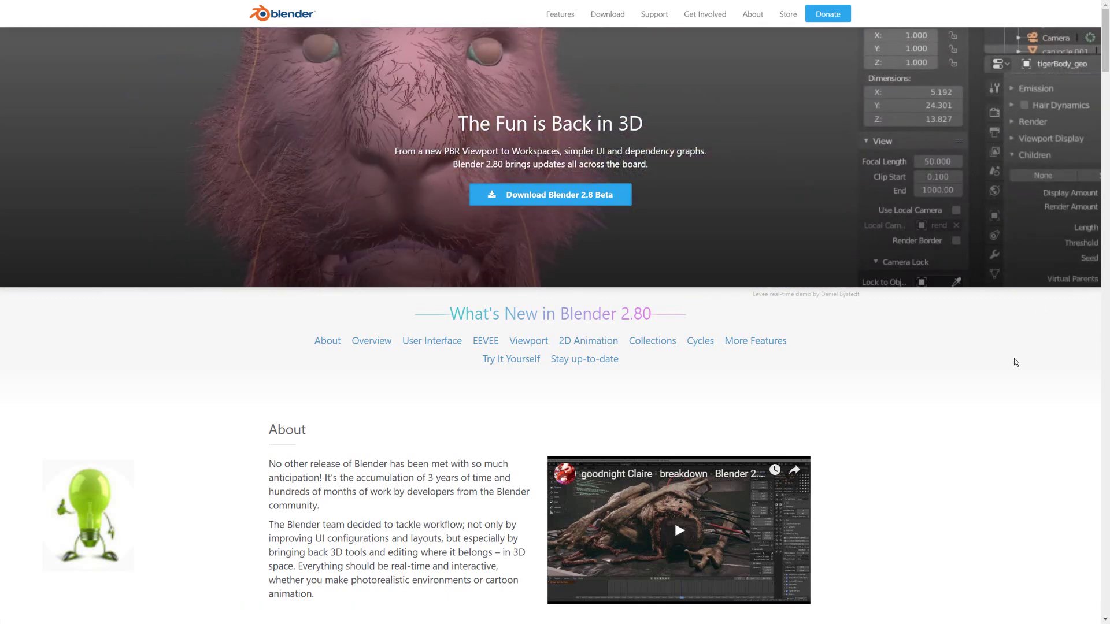
Scroll the Blender 2.80 What's New page past About and Overview to User Interface.
scroll(1008, 363, down, 2)
scroll(1012, 363, down, 3)
scroll(1015, 363, down, 3)
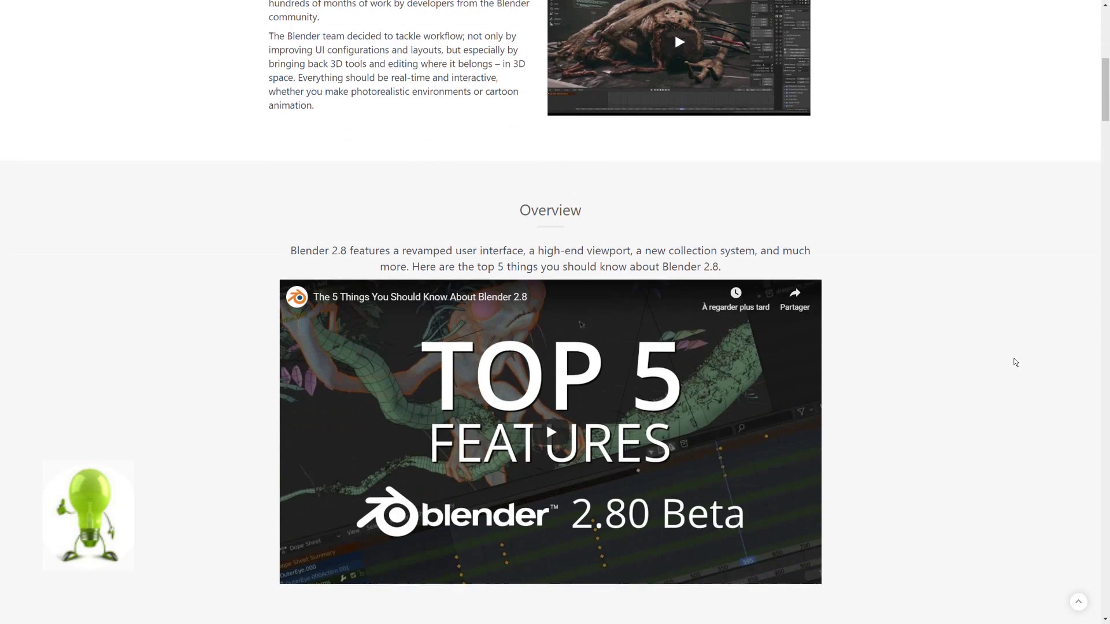
scroll(1015, 363, down, 1)
scroll(1016, 362, down, 2)
scroll(1016, 362, down, 4)
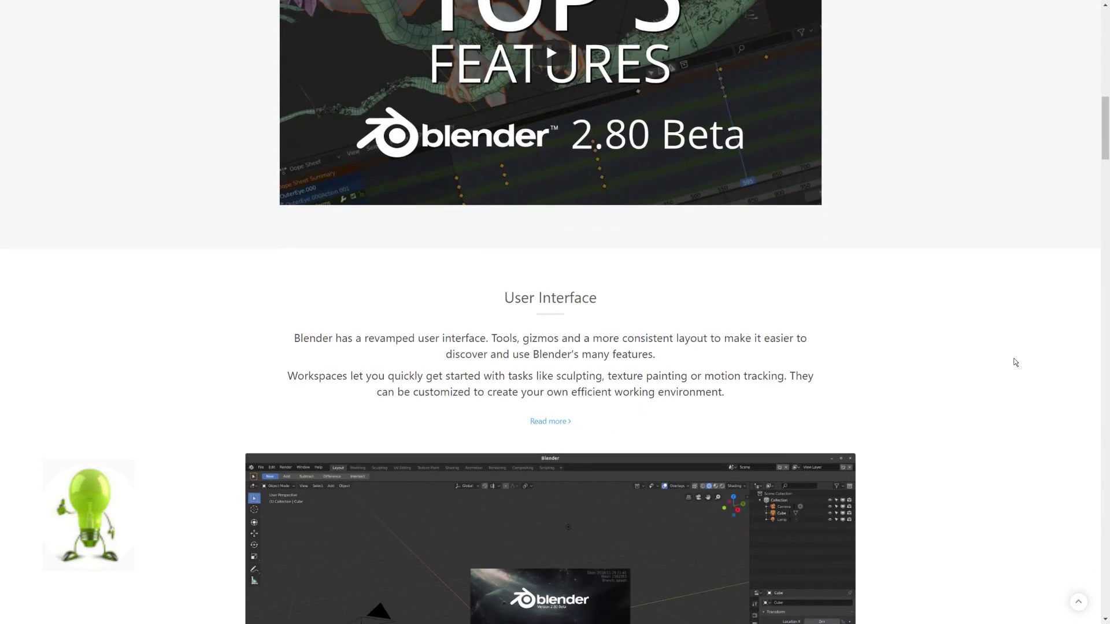
scroll(1016, 363, down, 4)
scroll(1016, 362, down, 1)
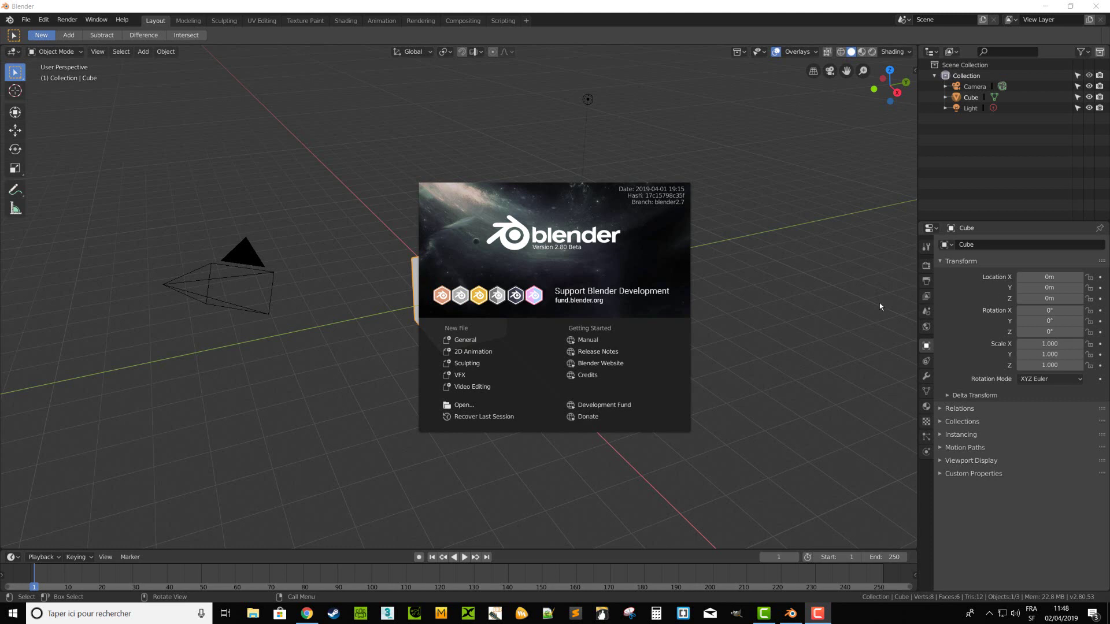
Close the start-up splash to reveal the default camera, cube and light.
click(767, 330)
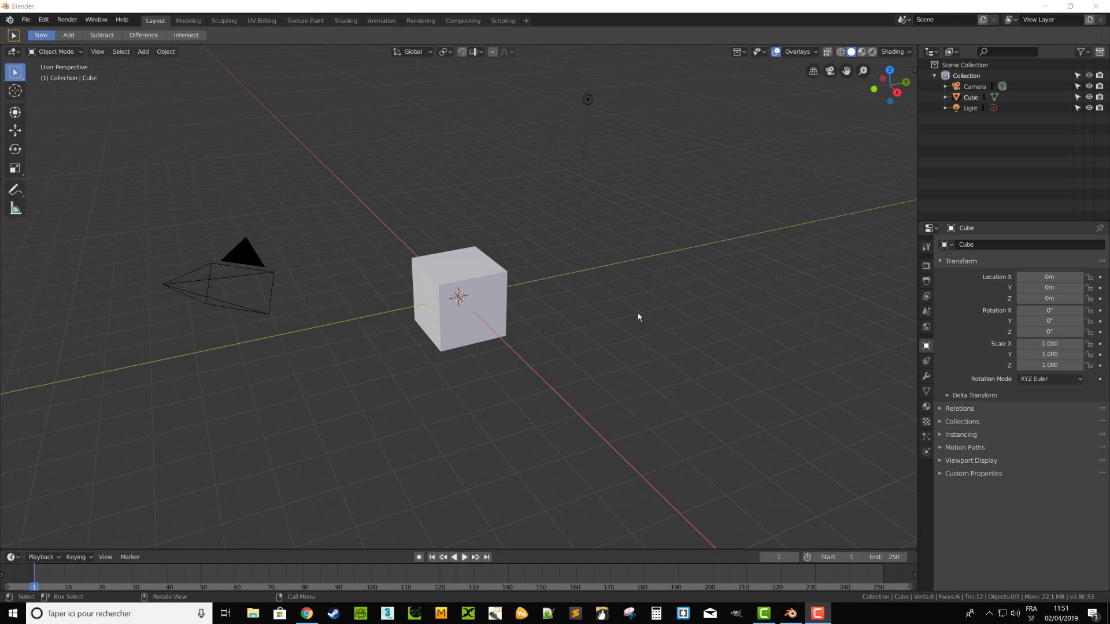
Select the default cube and delete it with X, confirming Delete.
click(491, 308)
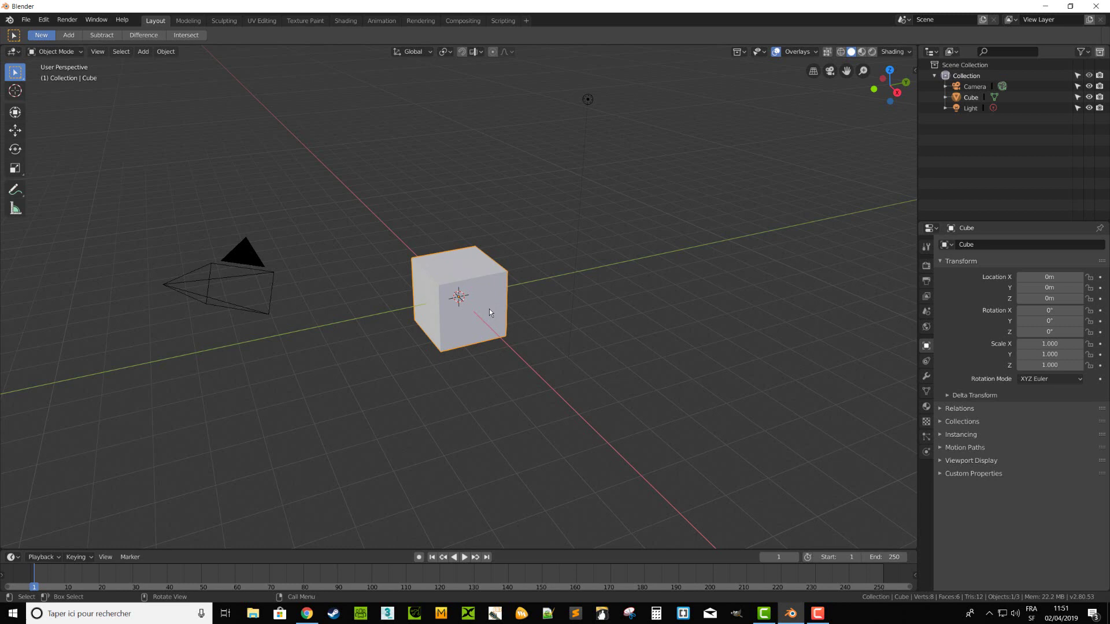
key(x)
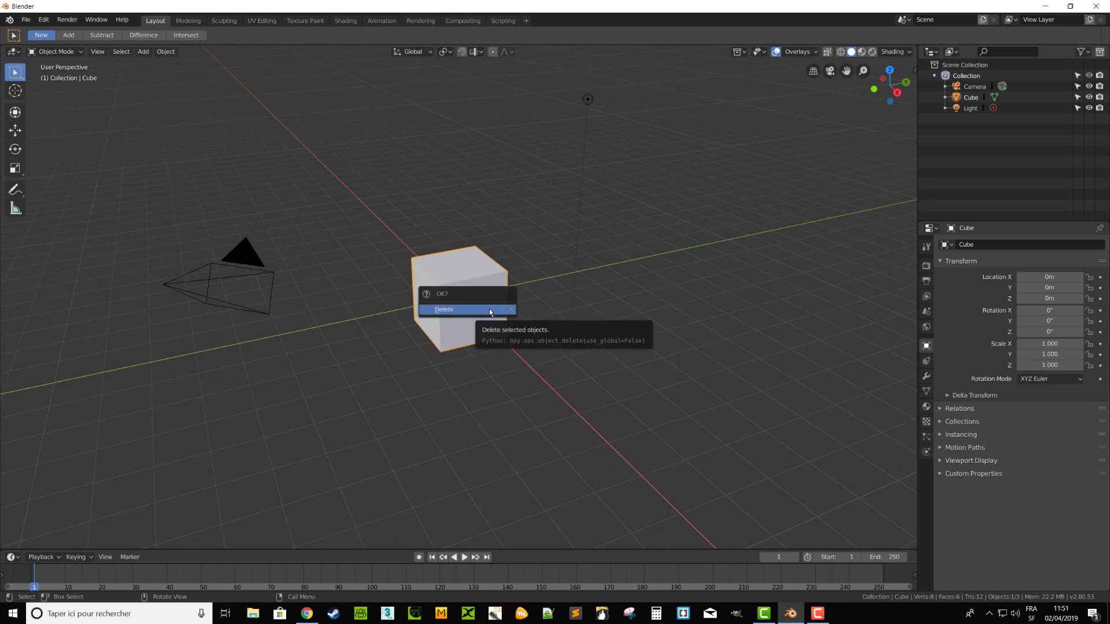
click(489, 310)
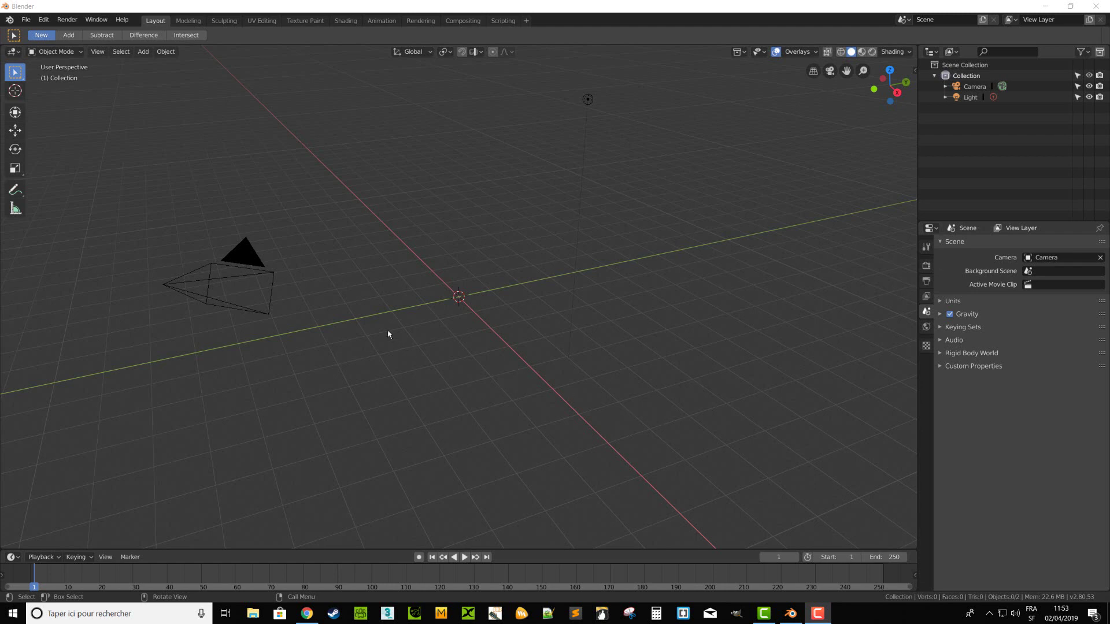
Open Edit > Preferences and drag the window to the screen centre.
click(42, 21)
click(68, 168)
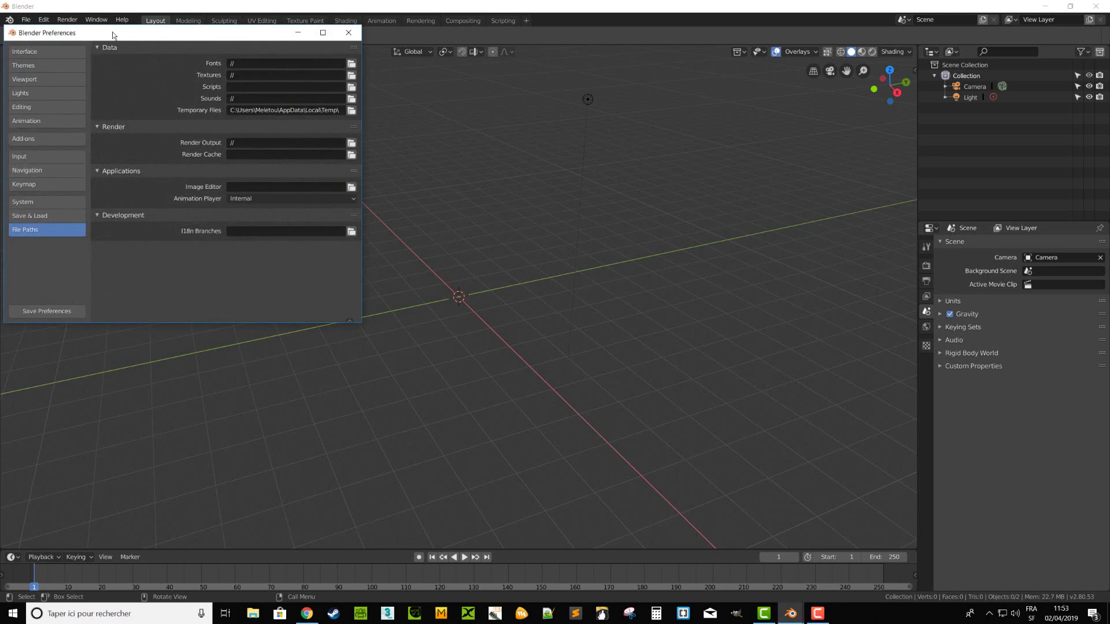
drag(113, 35, 397, 90)
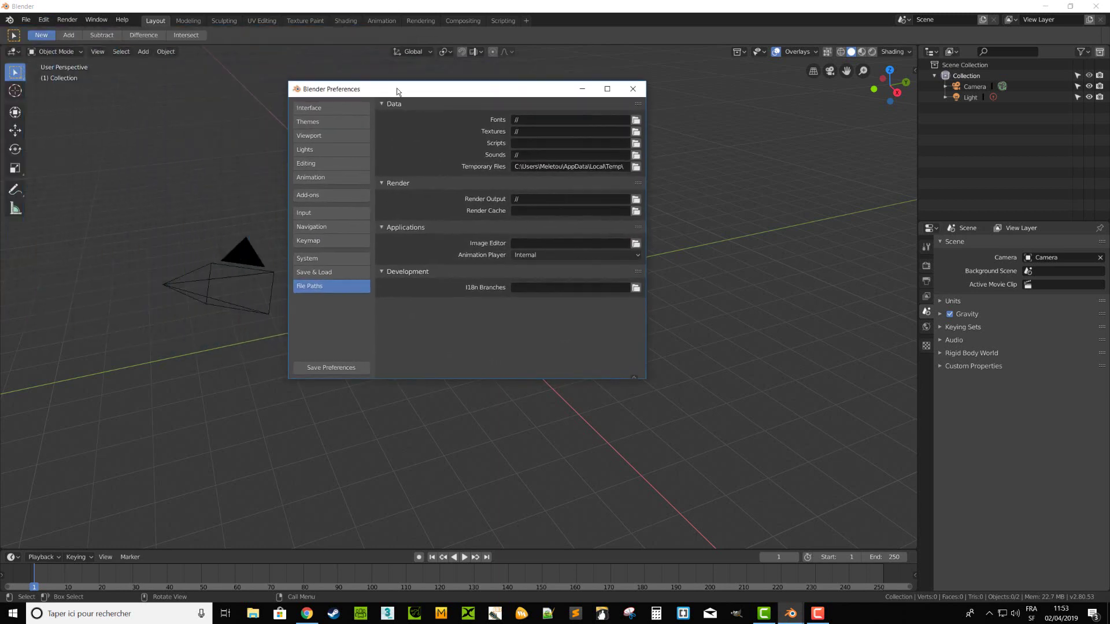
On the Interface page, try the French translation, then turn Translation off for English.
click(324, 108)
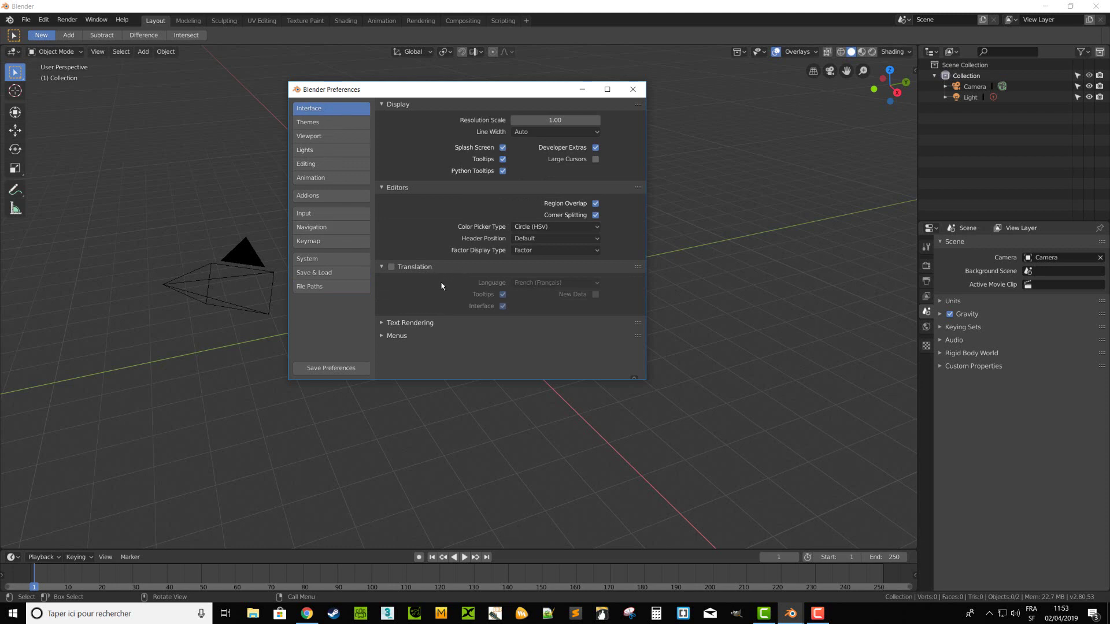
click(392, 267)
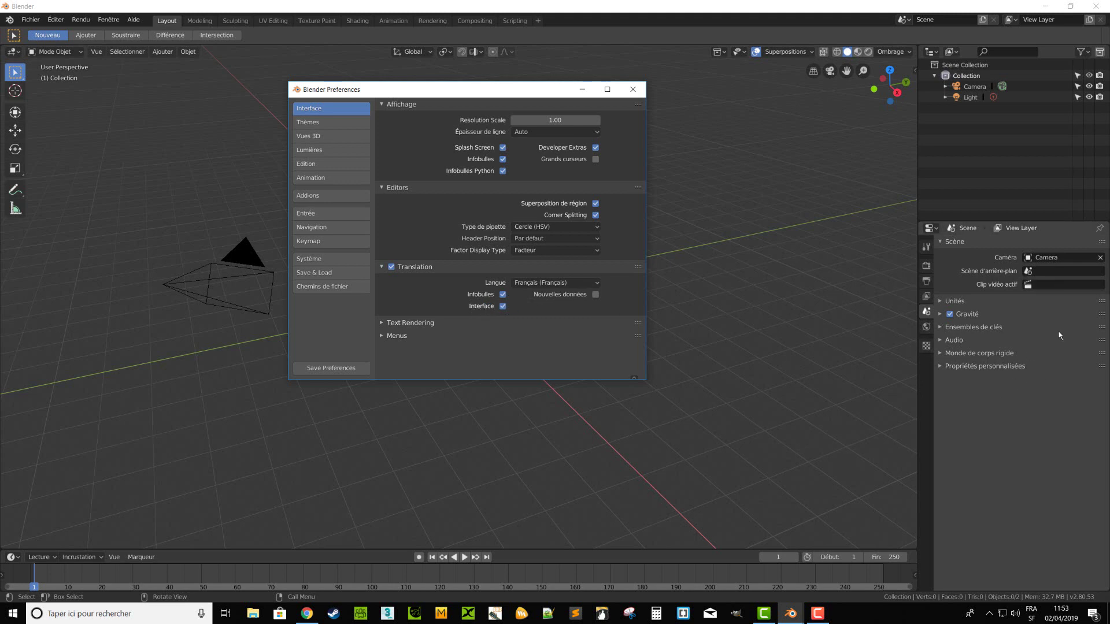
click(503, 308)
click(502, 308)
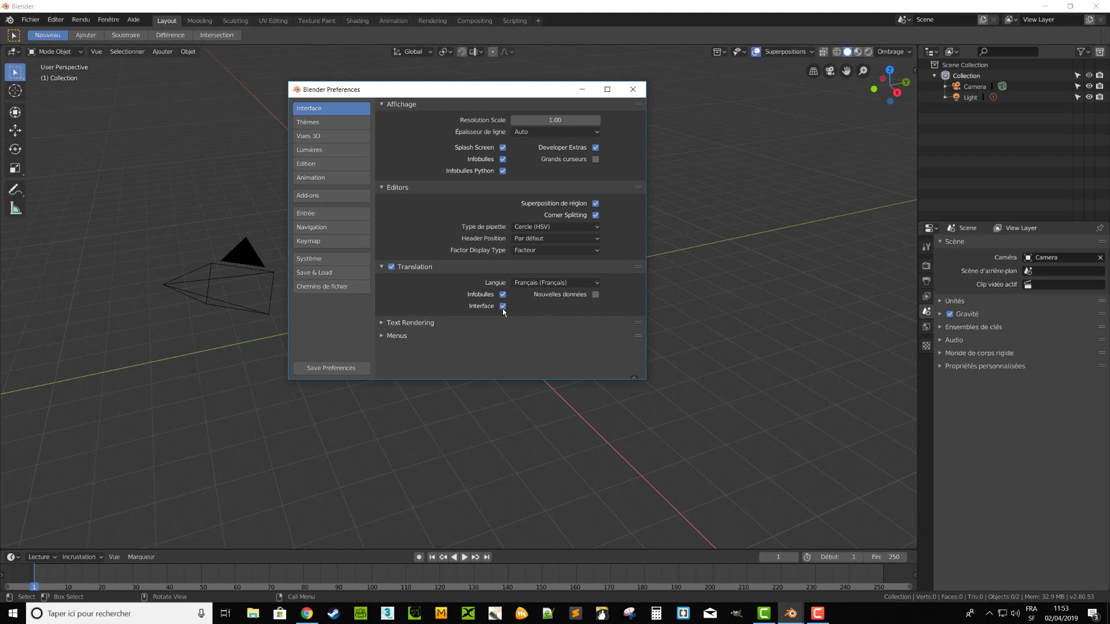
click(391, 268)
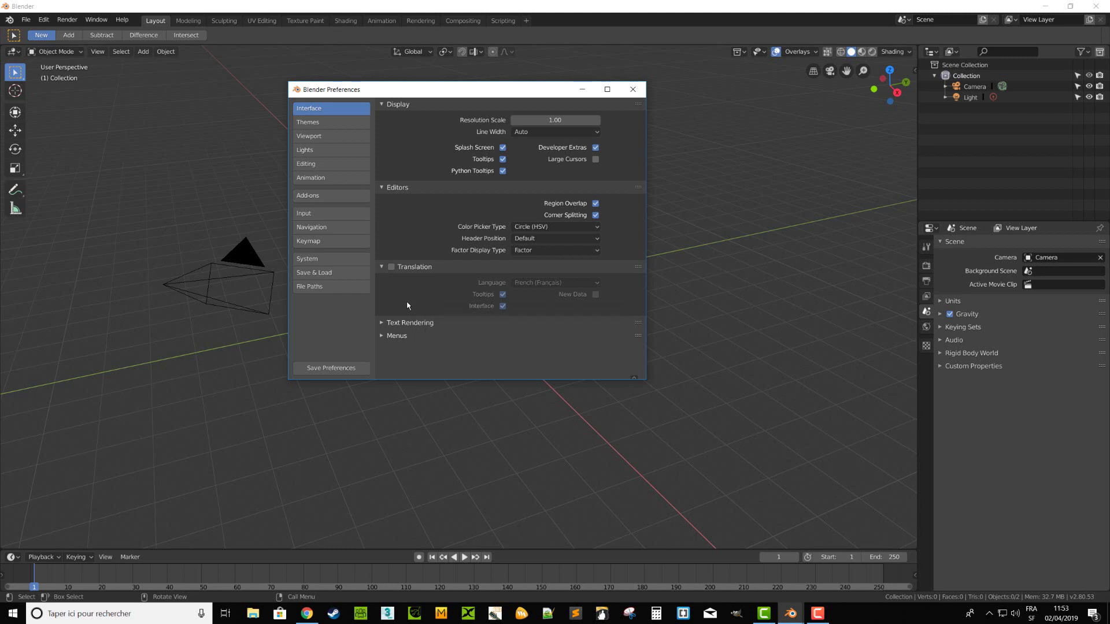
In System settings, switch Cycles render devices to None and back to CUDA, then show Add-ons.
click(351, 258)
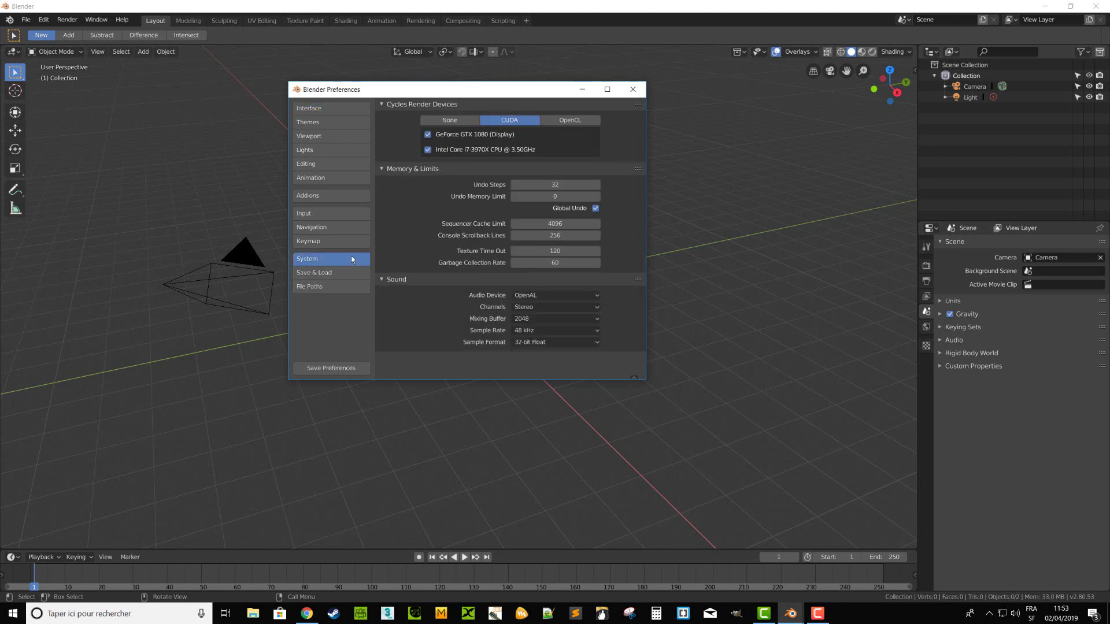
click(450, 120)
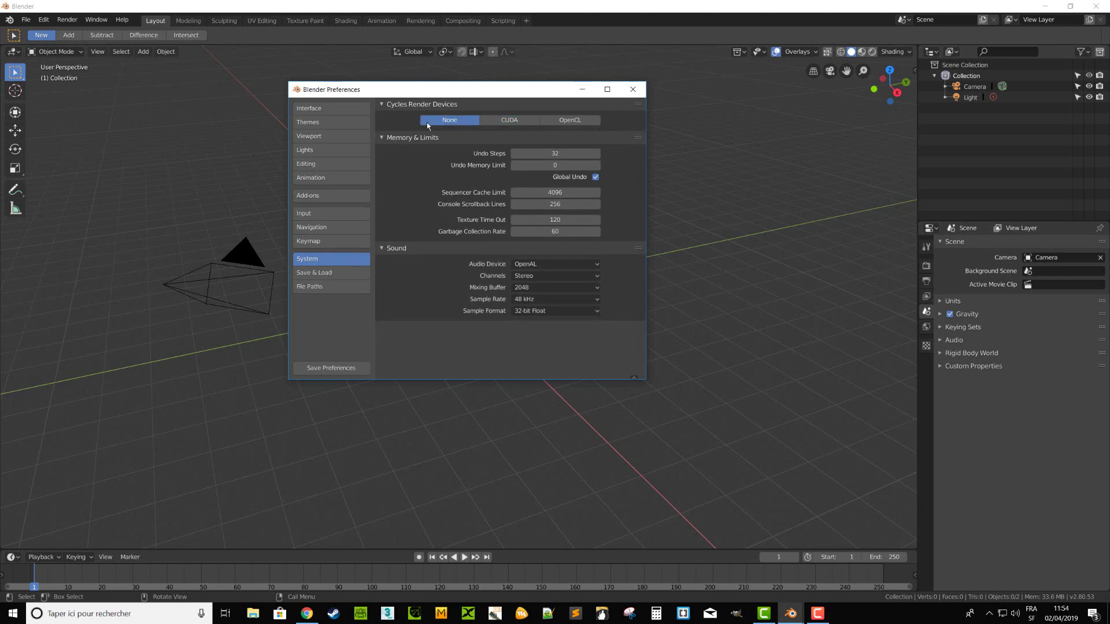
click(507, 121)
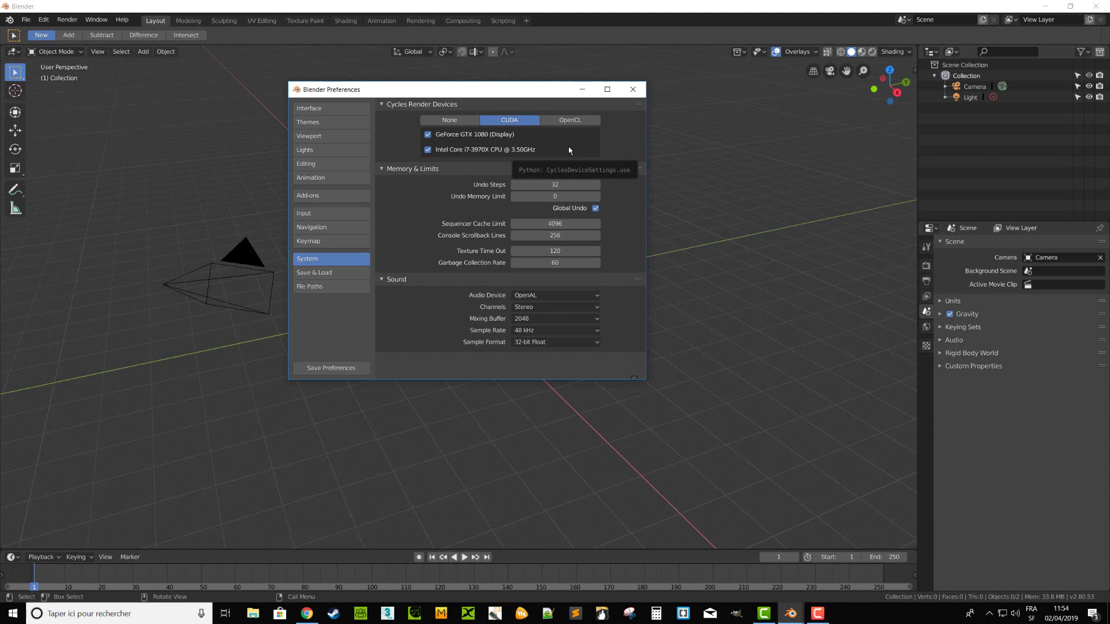
click(335, 195)
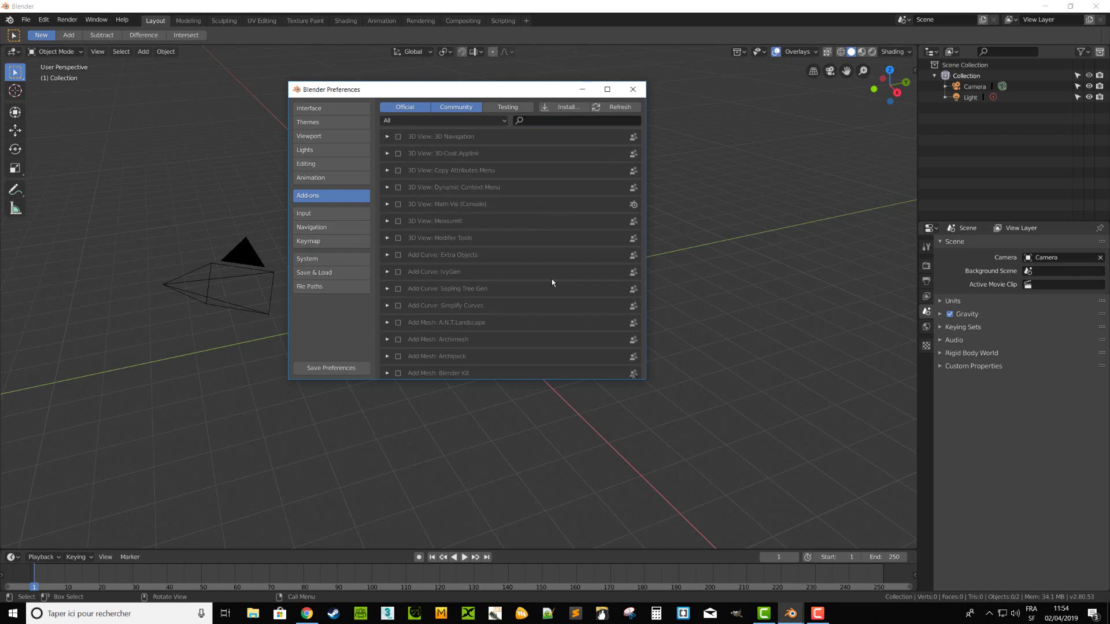
Scroll through the Add-ons list and save the preferences with the add-ons enabled.
scroll(553, 277, down, 5)
scroll(553, 276, down, 2)
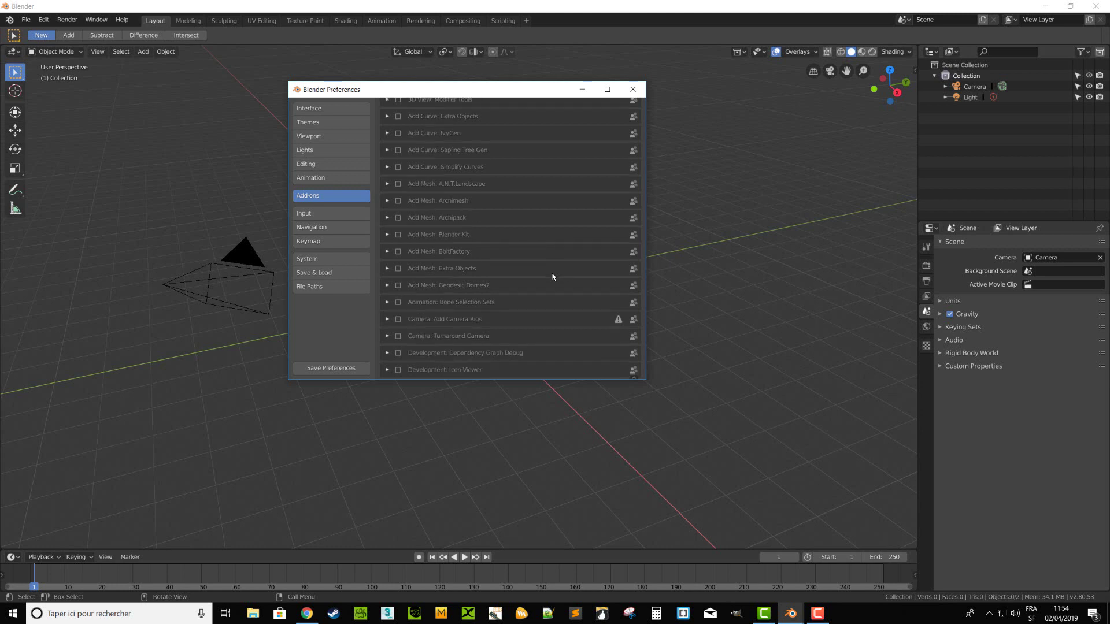
scroll(566, 289, down, 1)
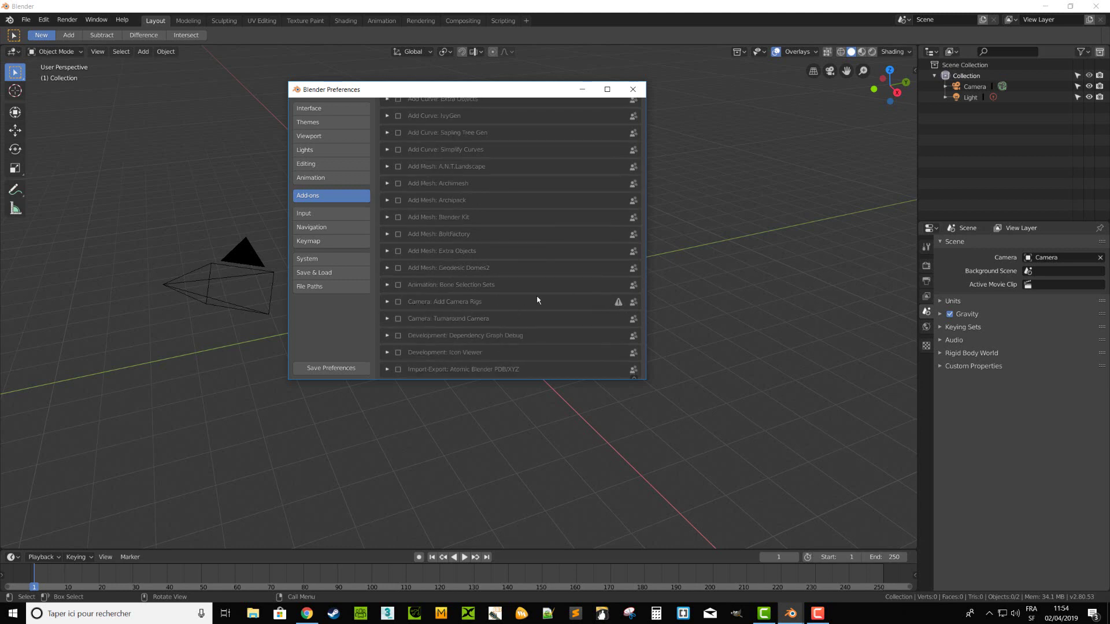
scroll(537, 300, down, 3)
scroll(537, 299, down, 3)
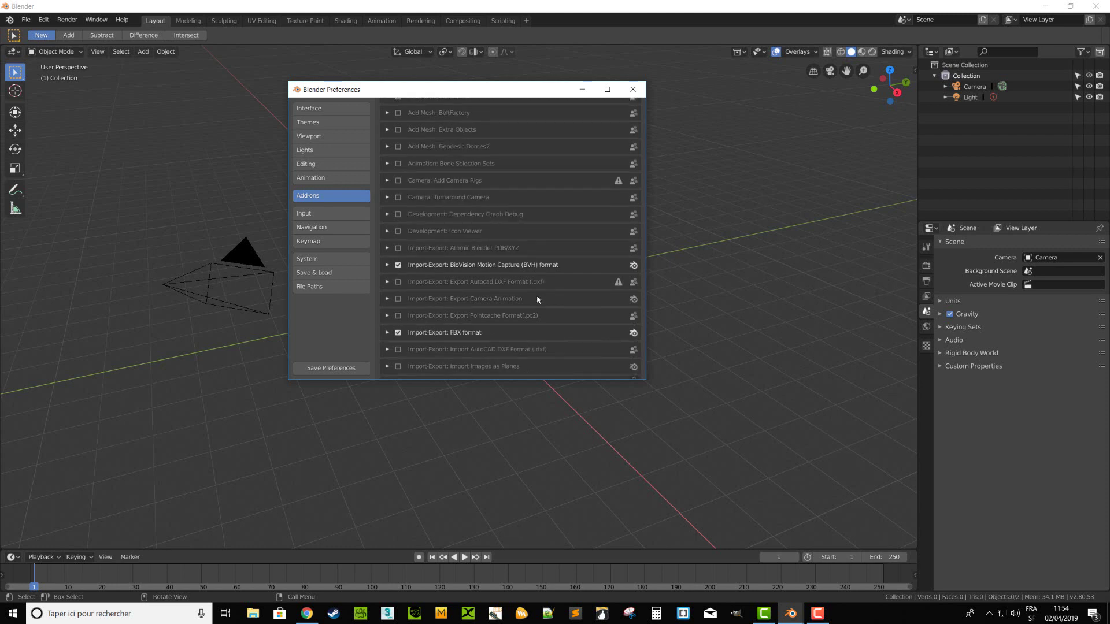
scroll(538, 300, down, 4)
scroll(537, 300, down, 4)
scroll(538, 300, down, 4)
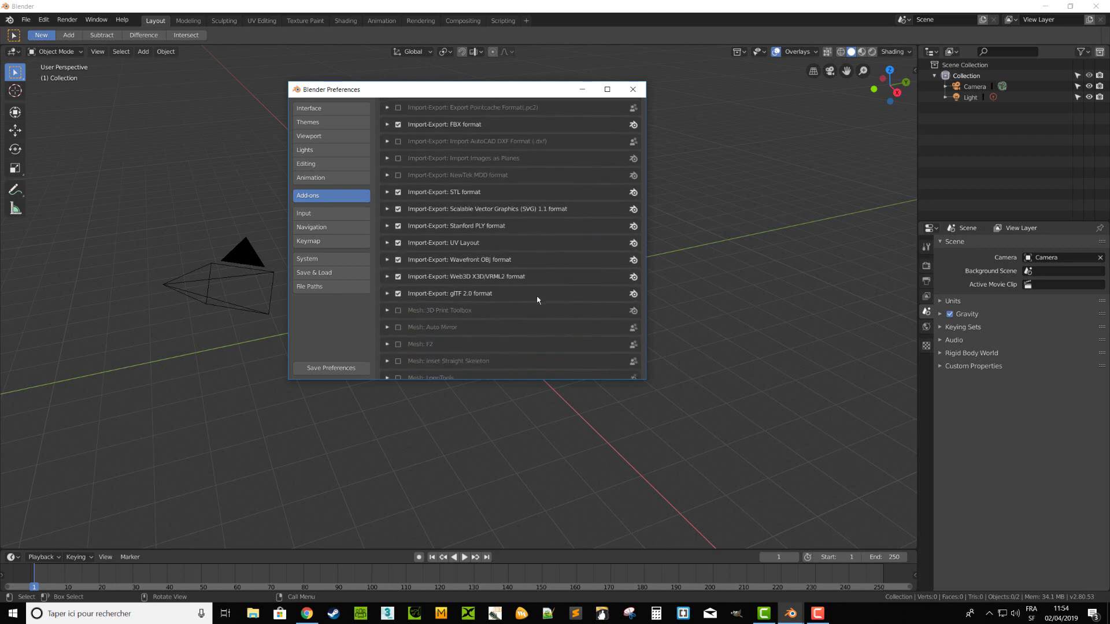
scroll(537, 300, down, 4)
scroll(538, 300, down, 5)
scroll(537, 300, down, 6)
scroll(537, 300, down, 4)
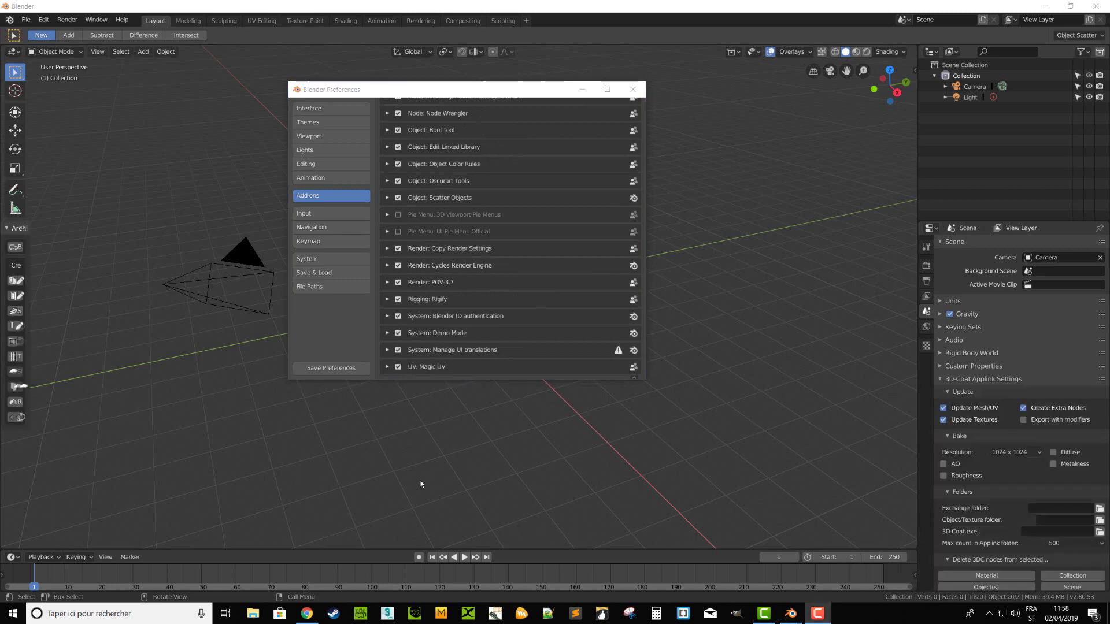
click(339, 368)
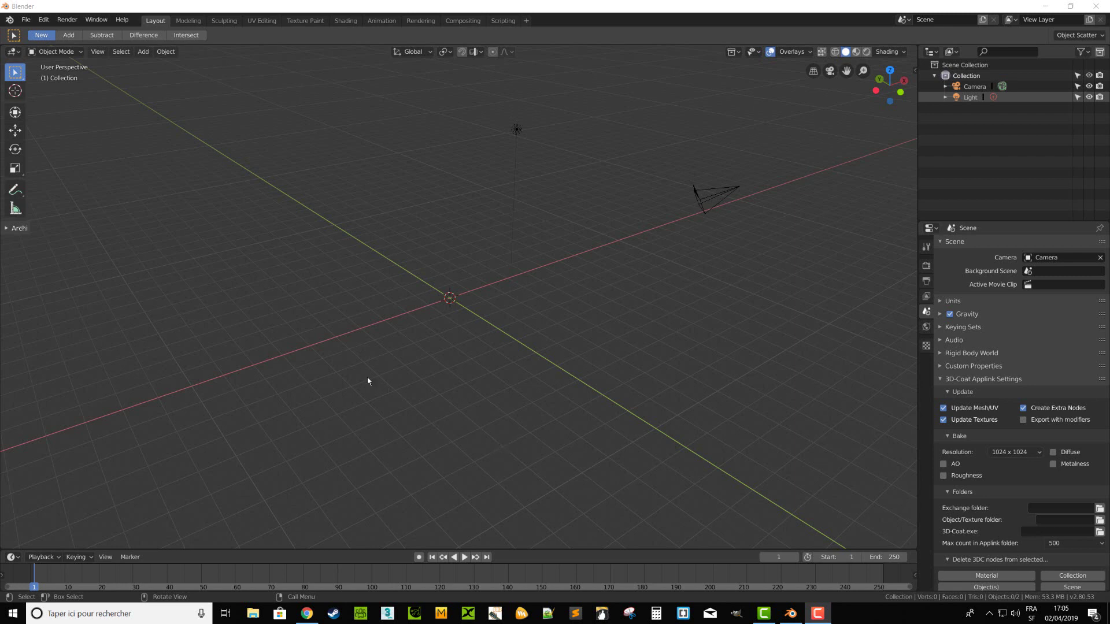
Check the interaction mode list, then add a cube mesh via Add > Mesh > Cube.
click(62, 50)
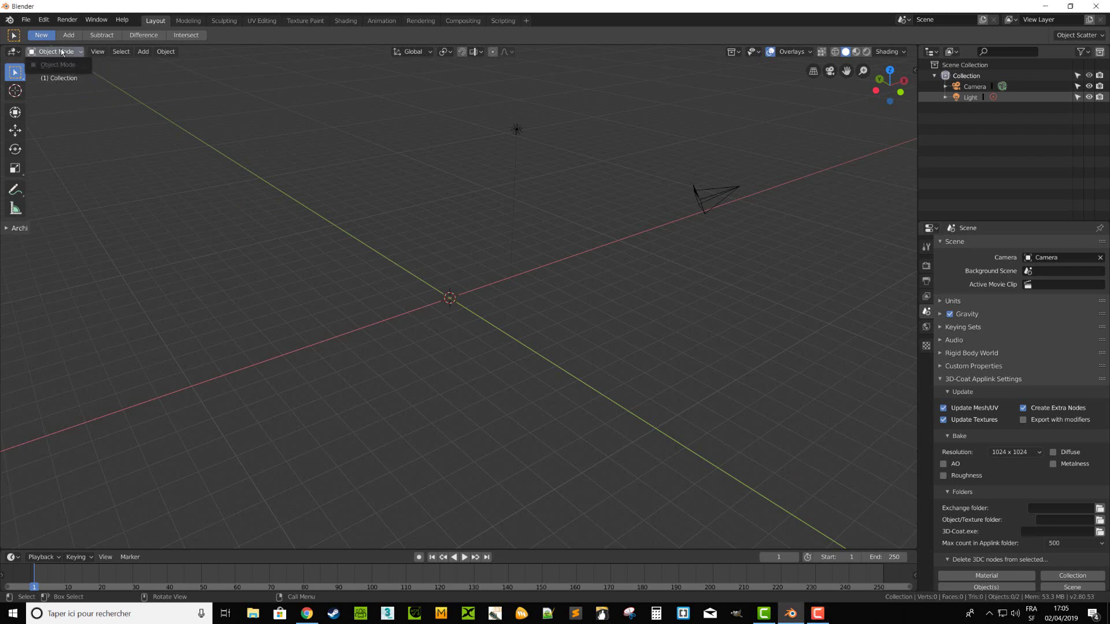
click(69, 53)
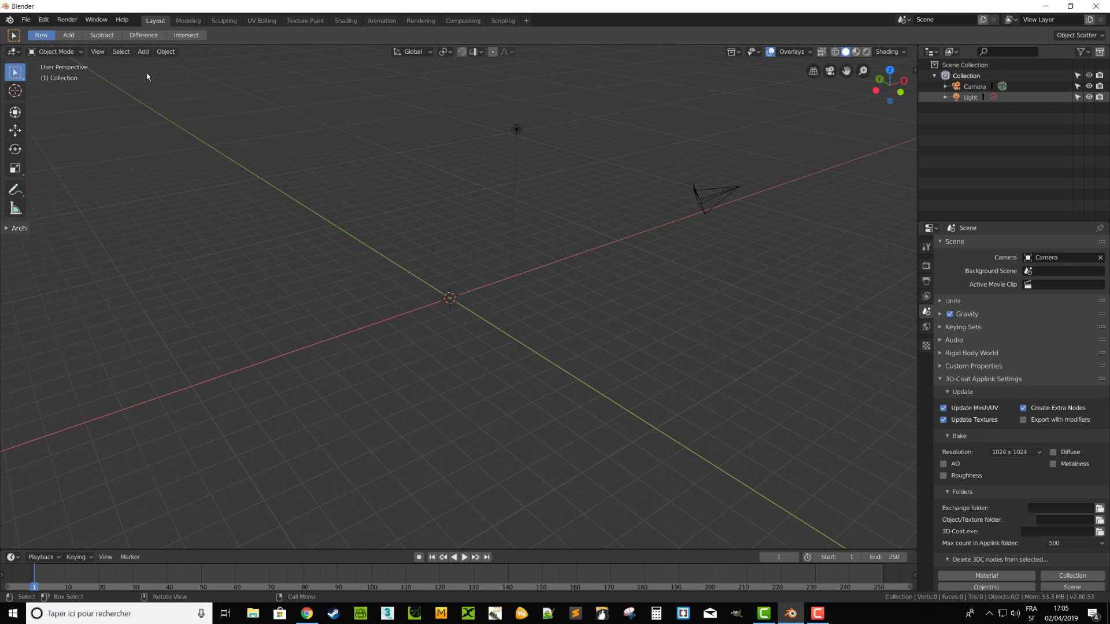
click(144, 53)
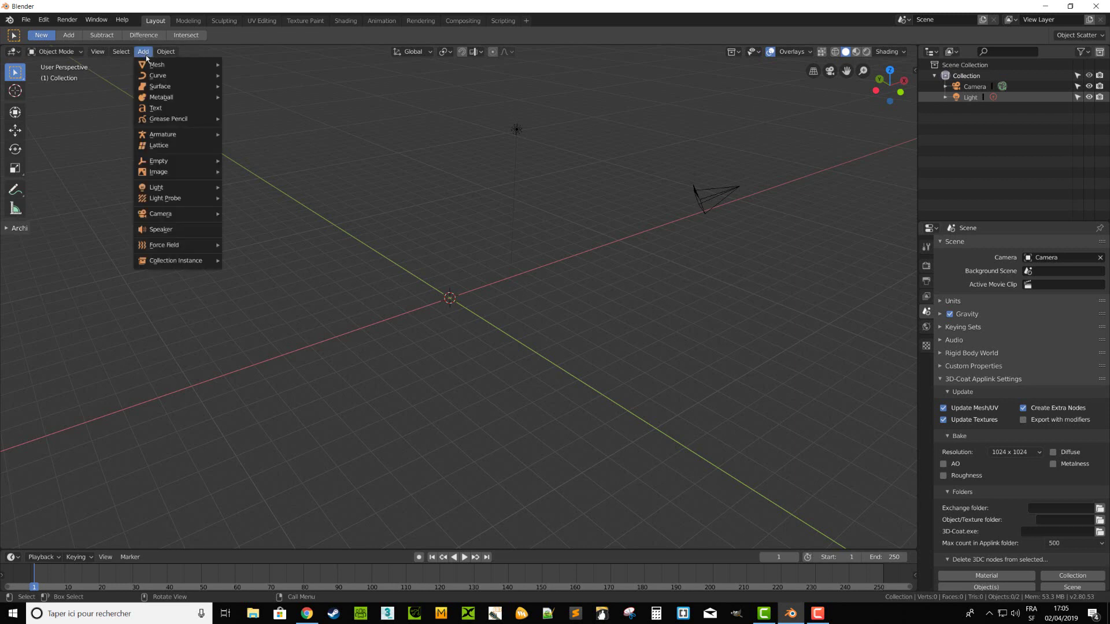
mouse_move(165, 64)
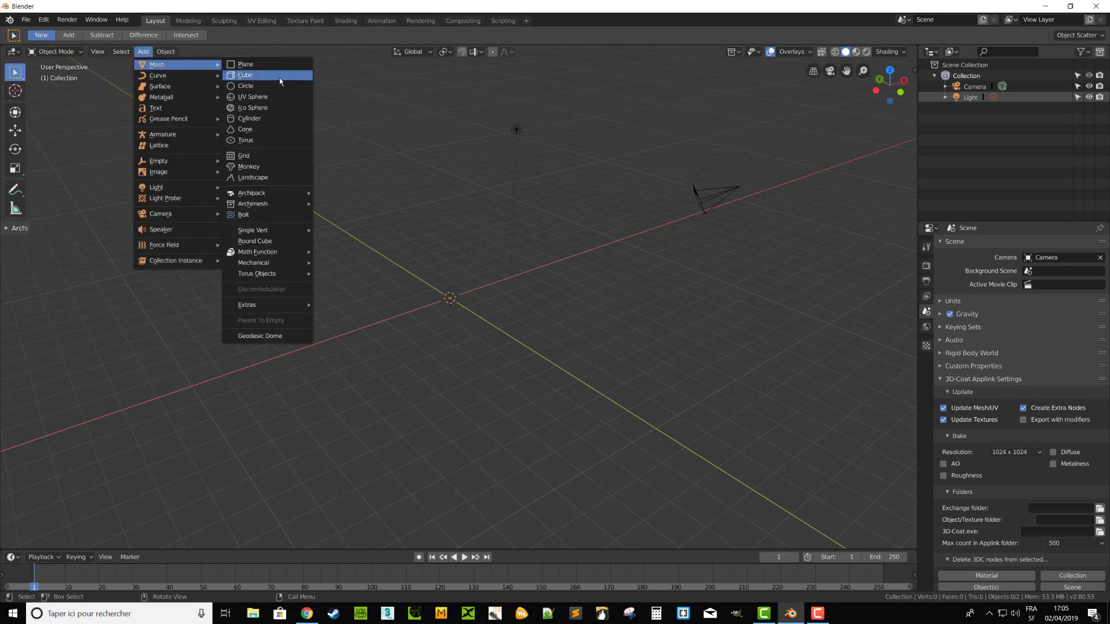
click(279, 78)
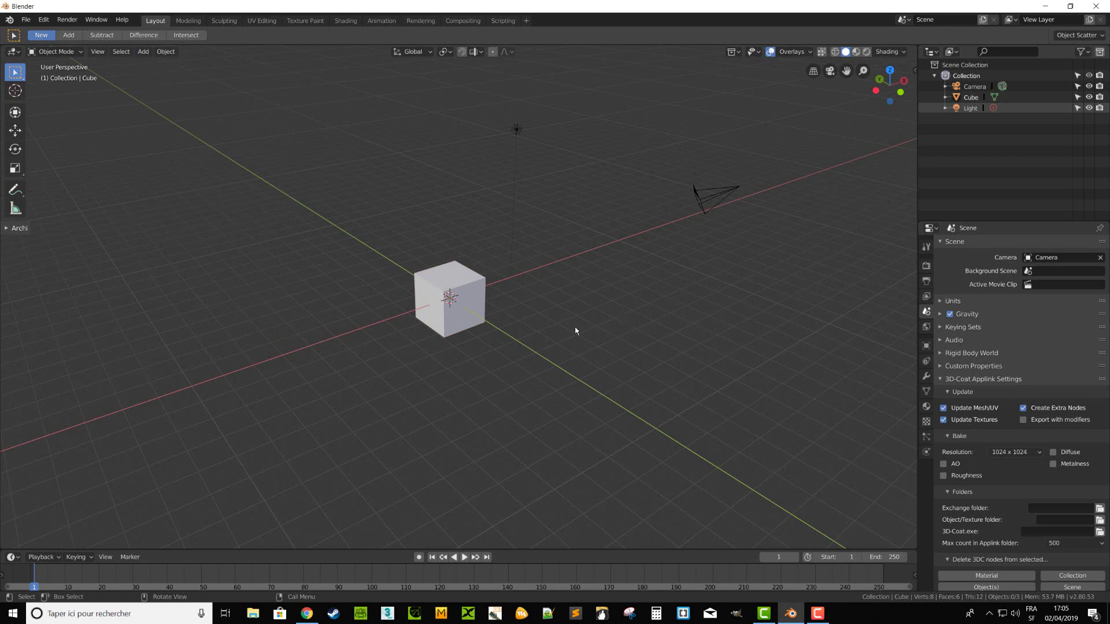
Orbit, zoom and pan the viewport around the new cube.
middle_drag(602, 332, 602, 332)
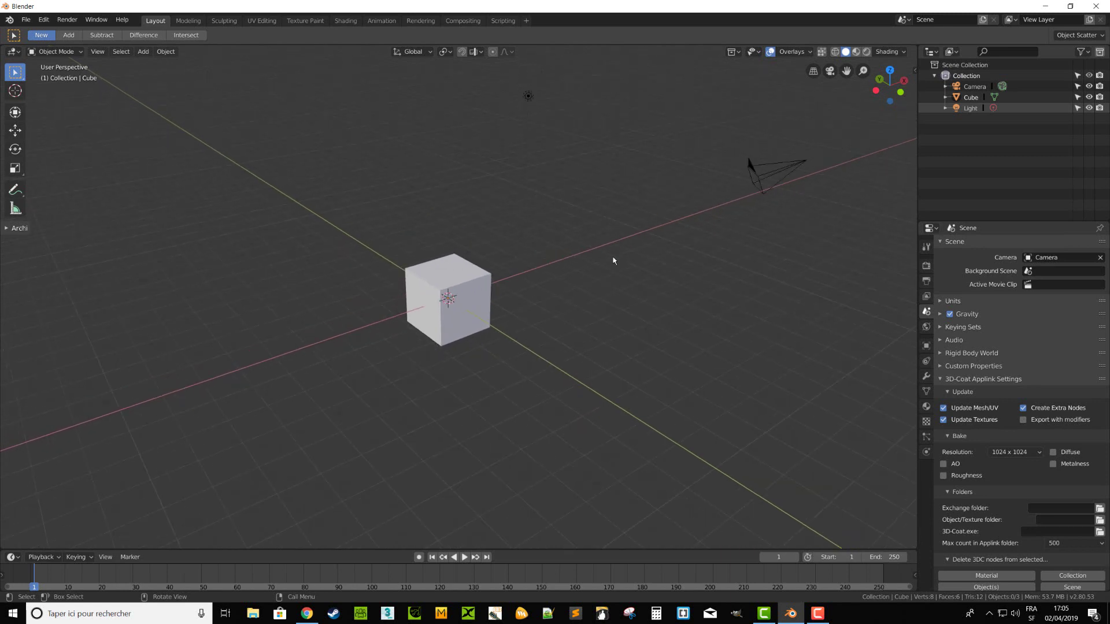
mouse_move(862, 71)
mouse_down()
mouse_move(862, 60)
mouse_move(862, 81)
mouse_up()
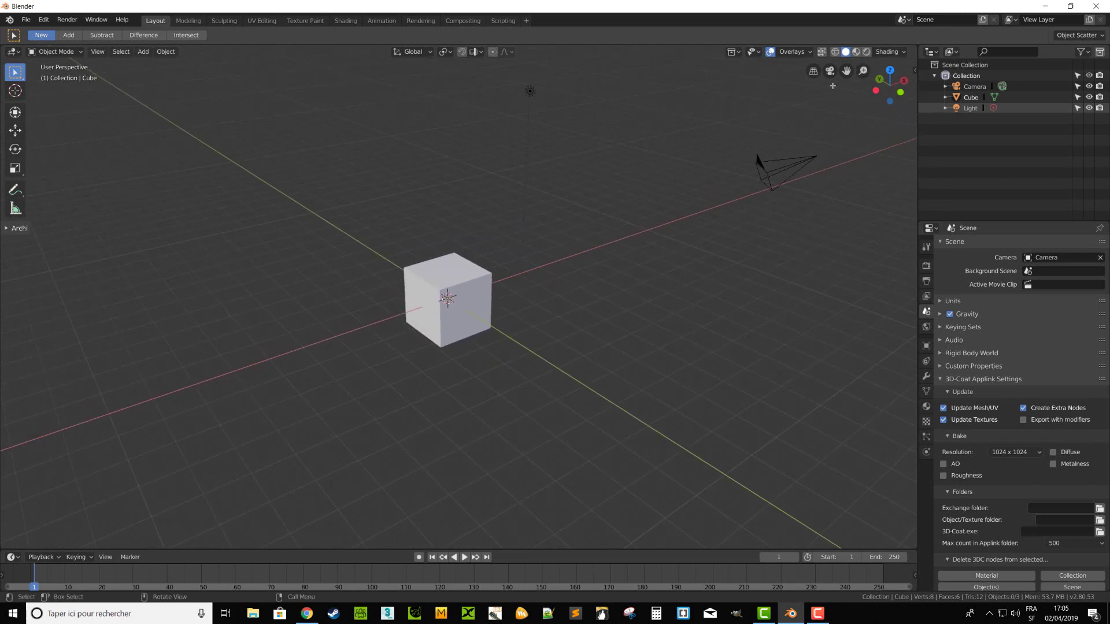
key(shift+b)
drag(717, 138, 780, 86)
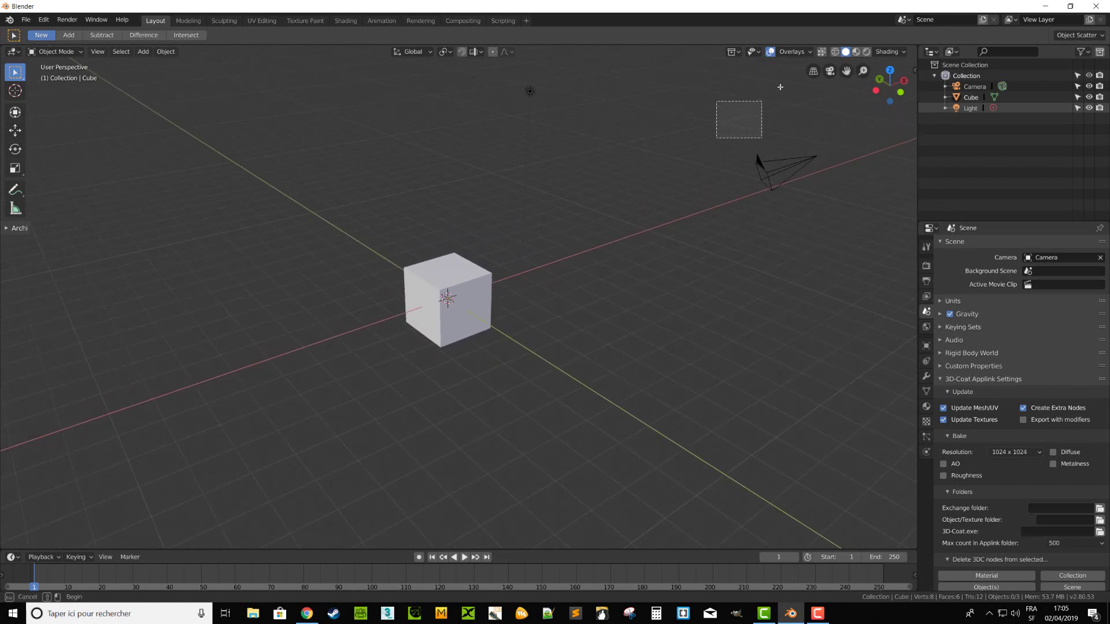
key(Escape)
drag(579, 191, 534, 222)
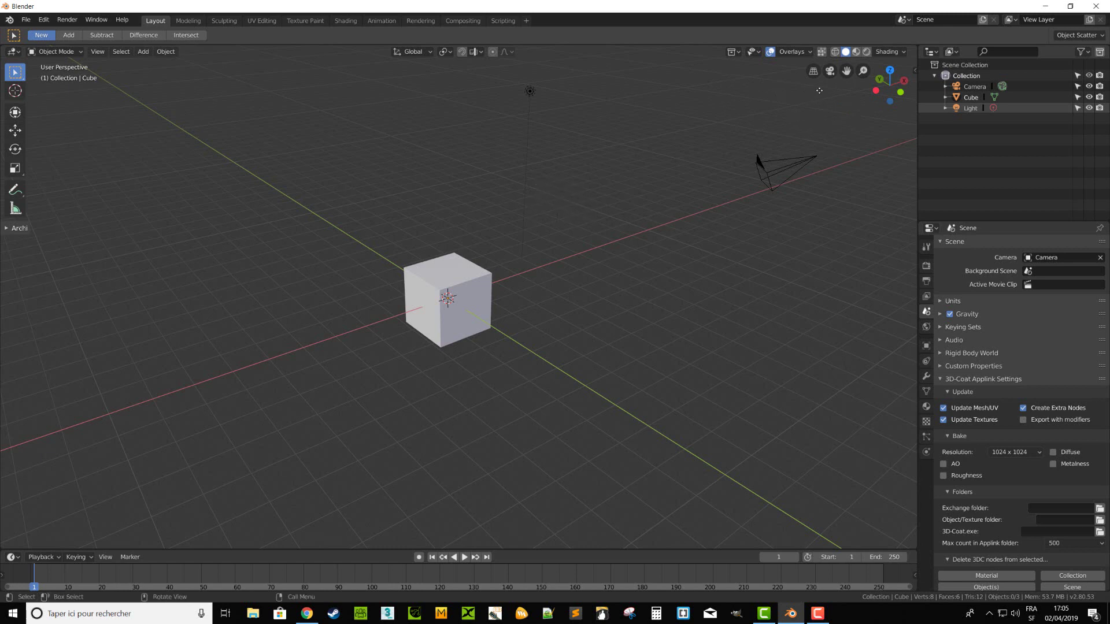
drag(847, 71, 958, 6)
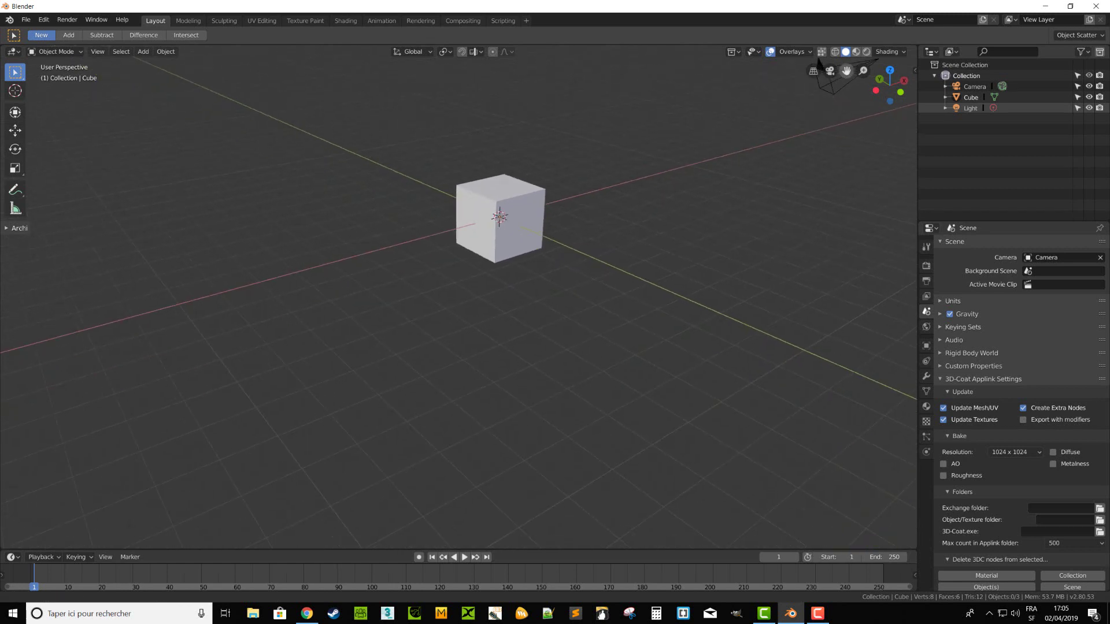
drag(846, 71, 651, 155)
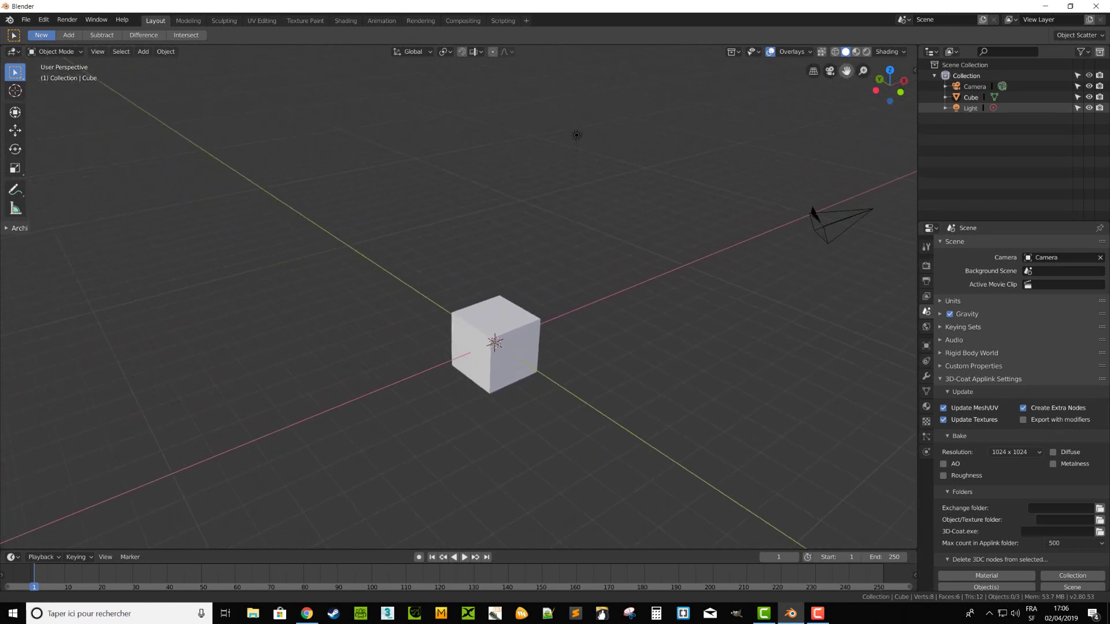
drag(847, 71, 711, 30)
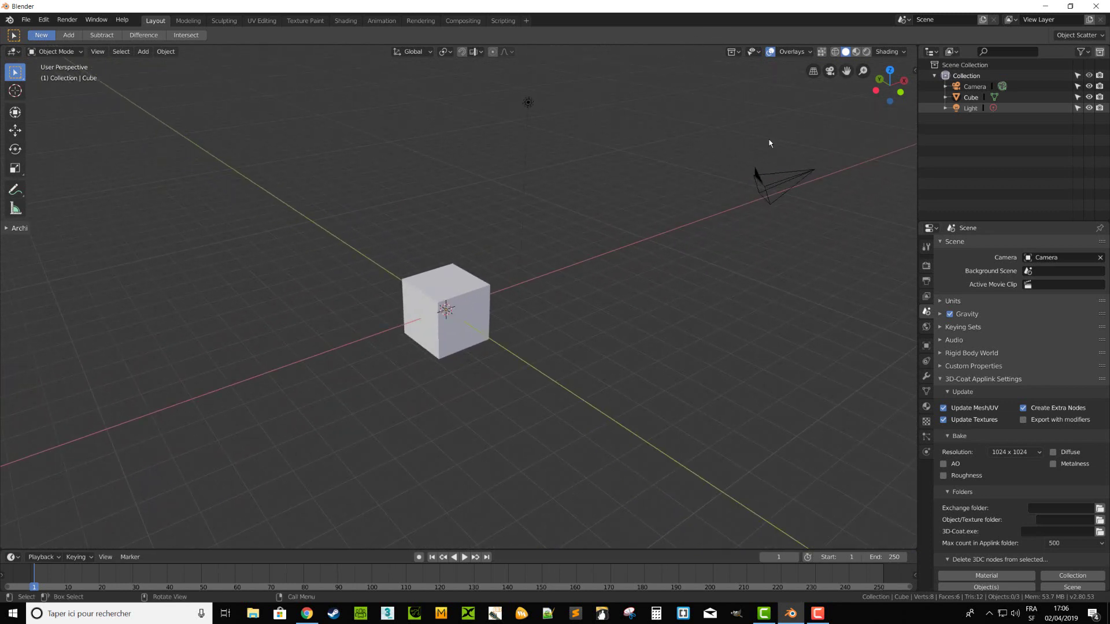
Toggle camera view, then view the cube from front and right with the numpad.
click(830, 72)
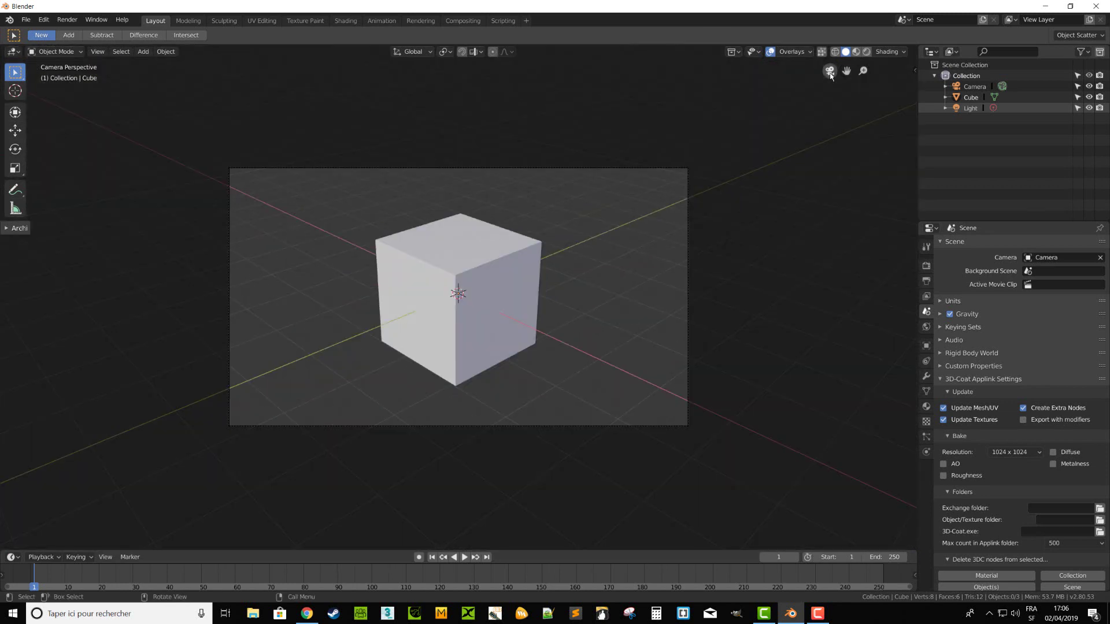
click(830, 72)
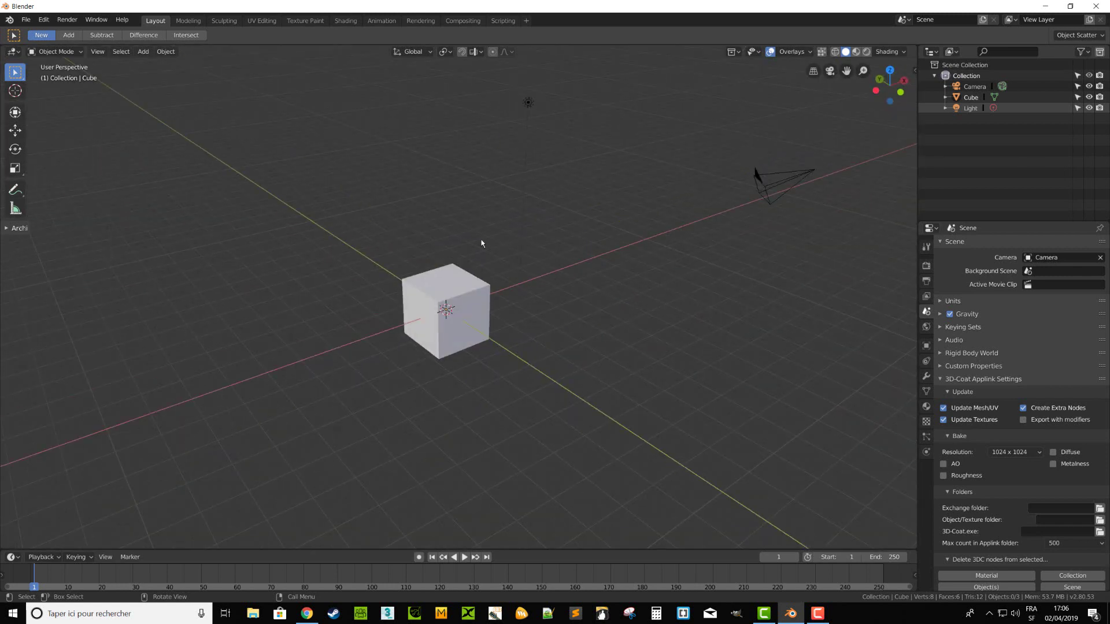
key(KP_1)
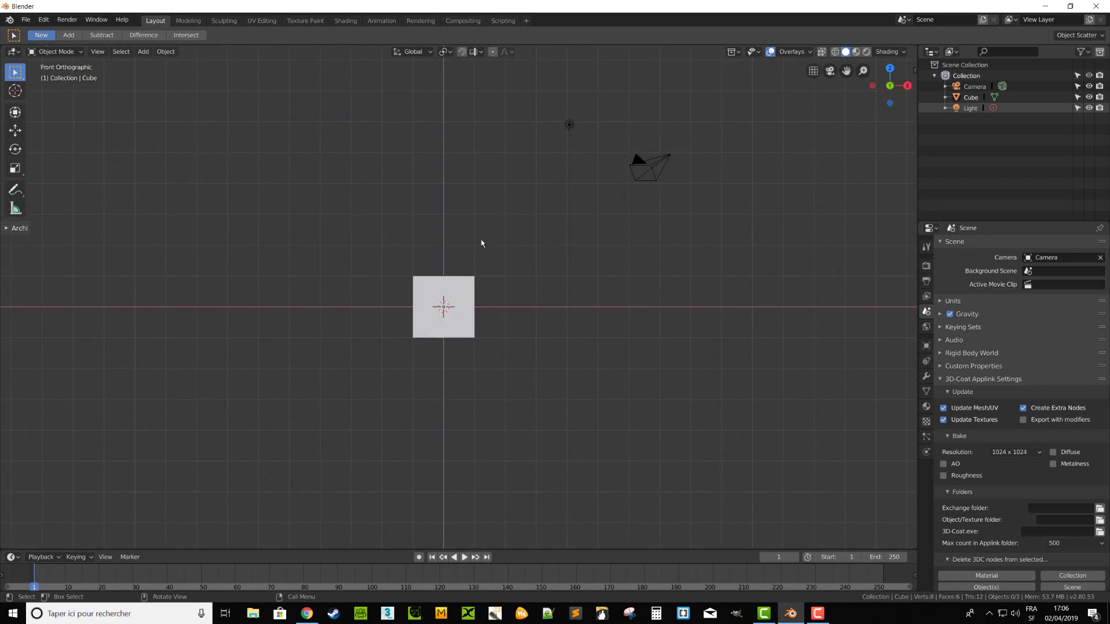
key(KP_8)
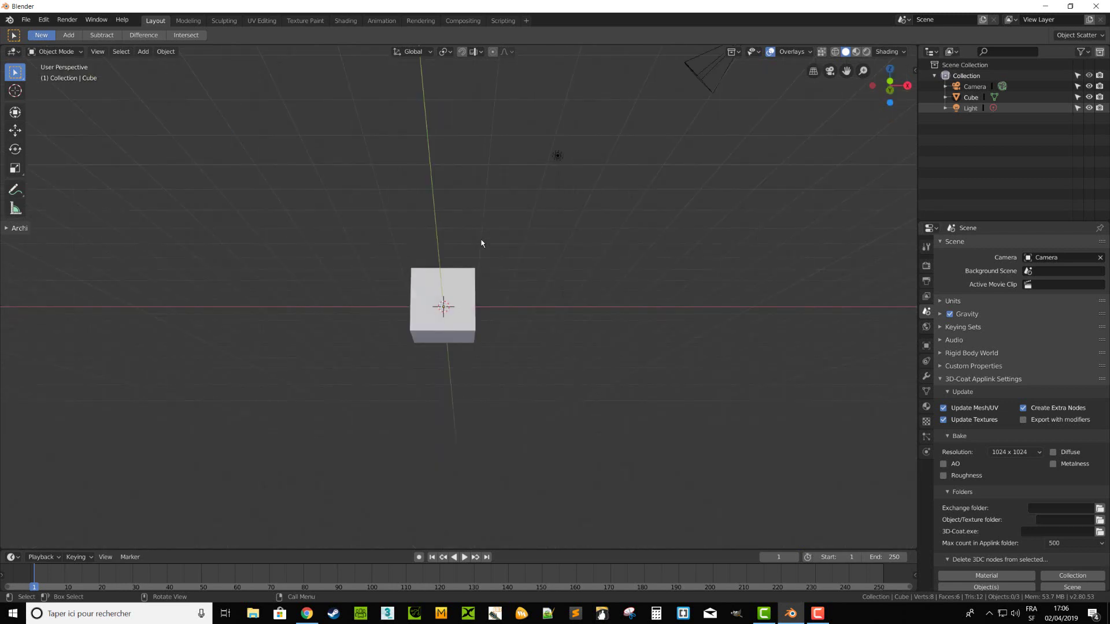
key(KP_3)
key(KP_4)
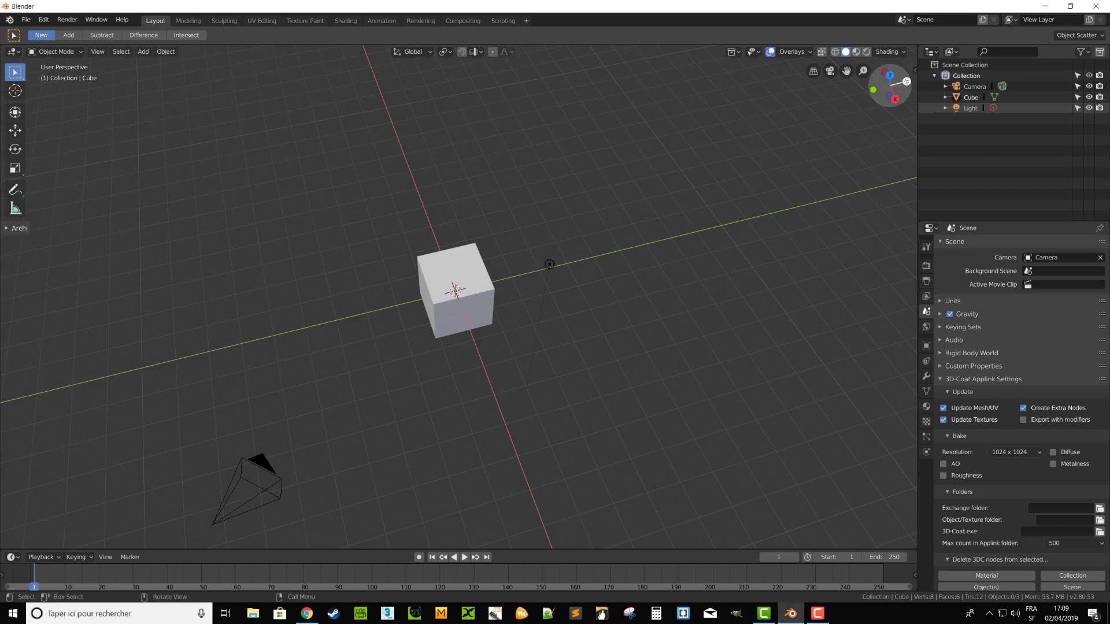
View the scene from back and top, then toggle orthographic and perspective projection.
click(906, 81)
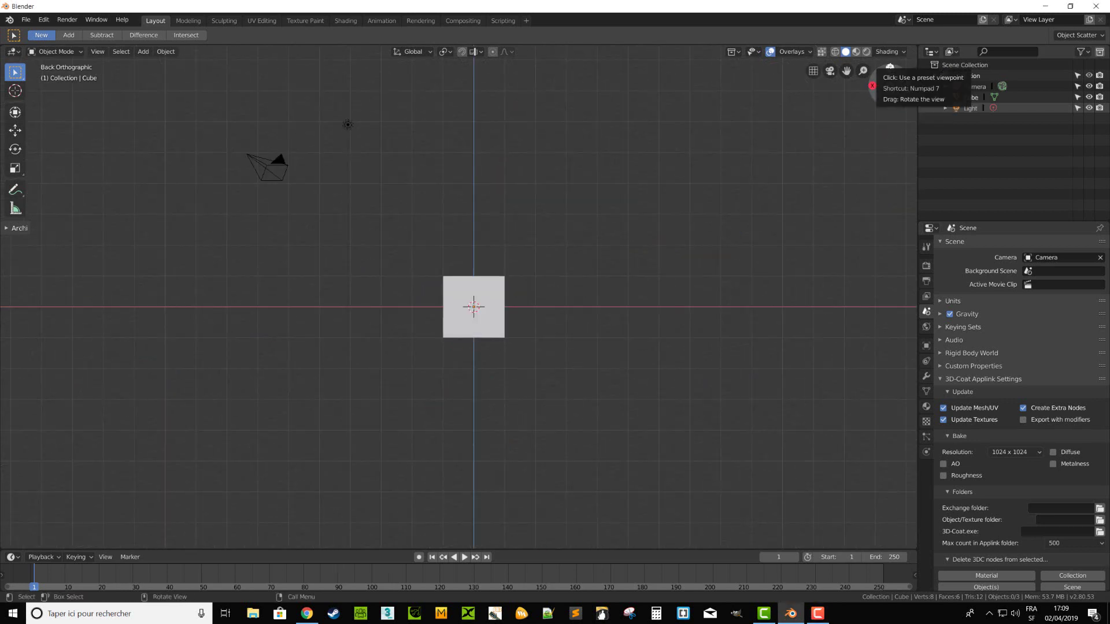
click(890, 67)
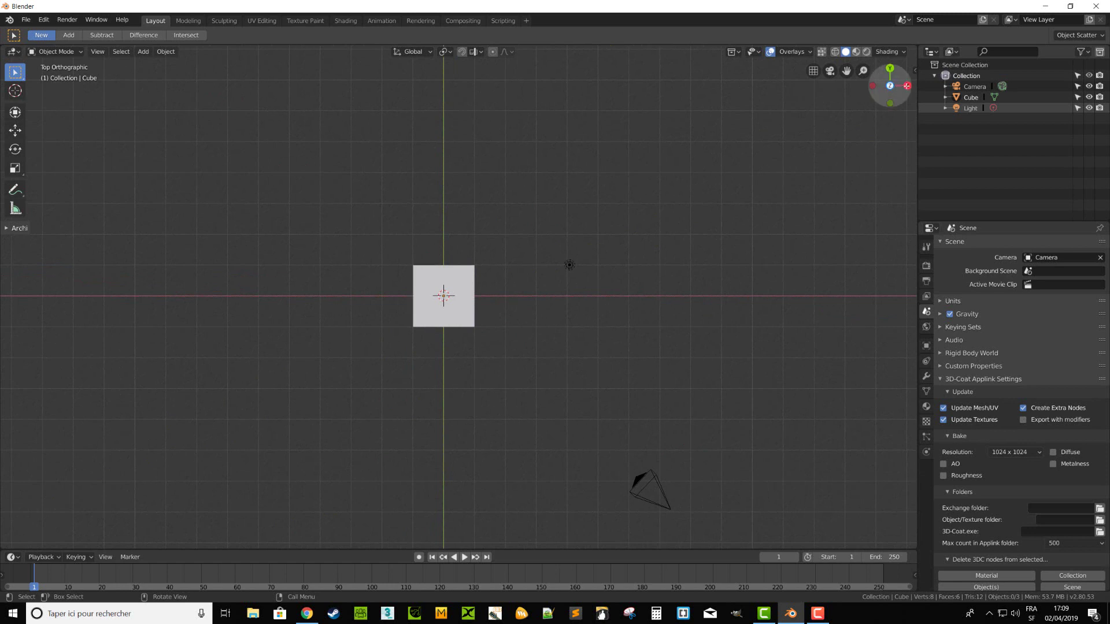
drag(906, 86, 725, 141)
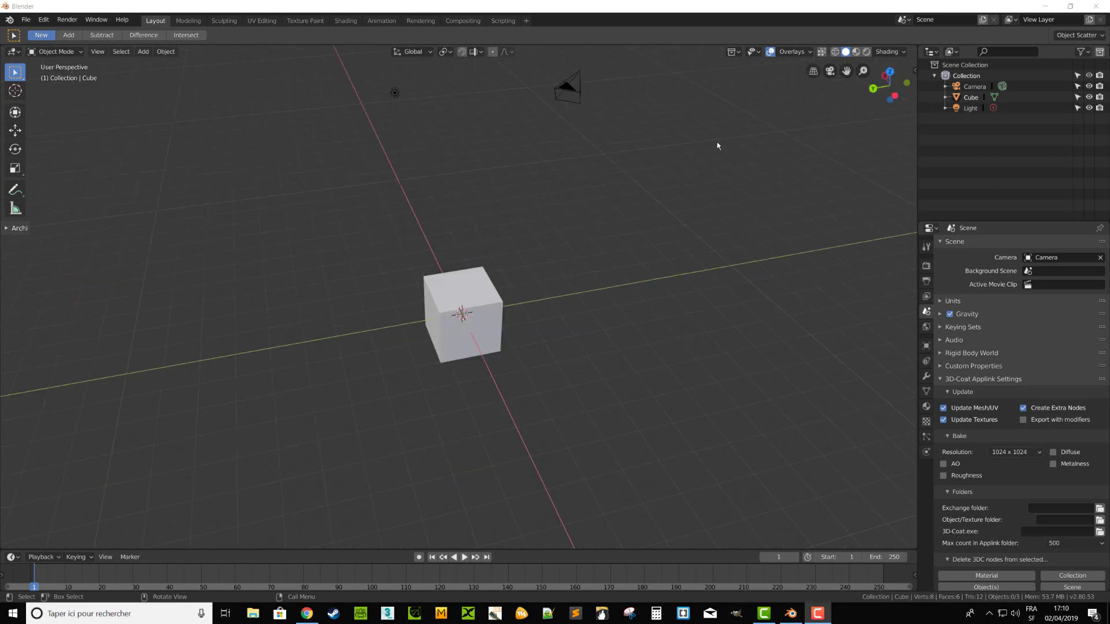
click(813, 71)
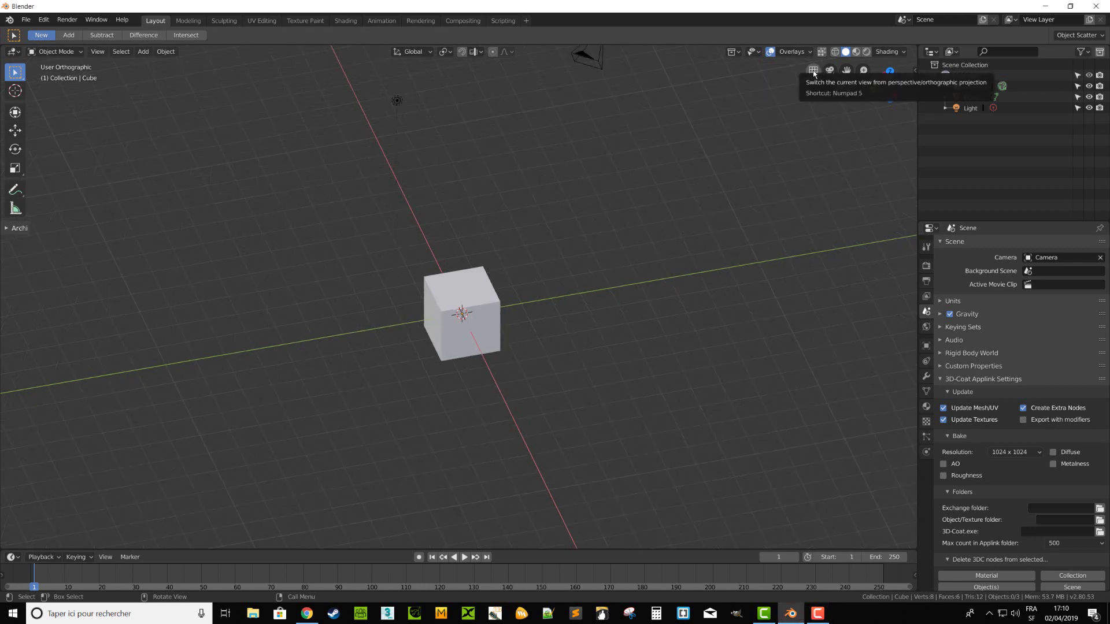
click(813, 71)
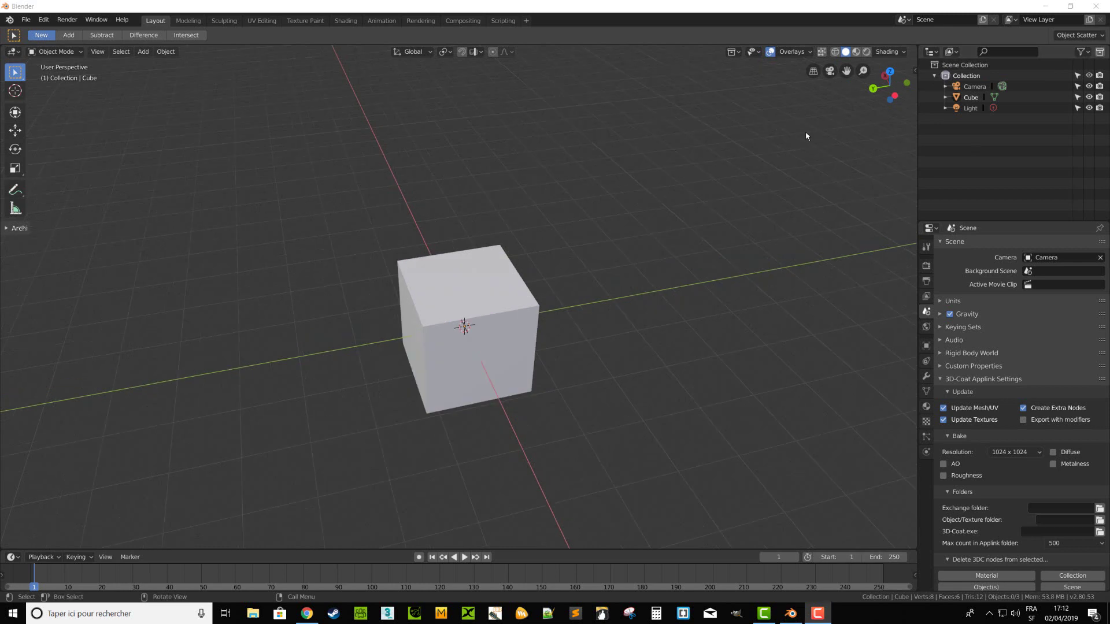
click(822, 53)
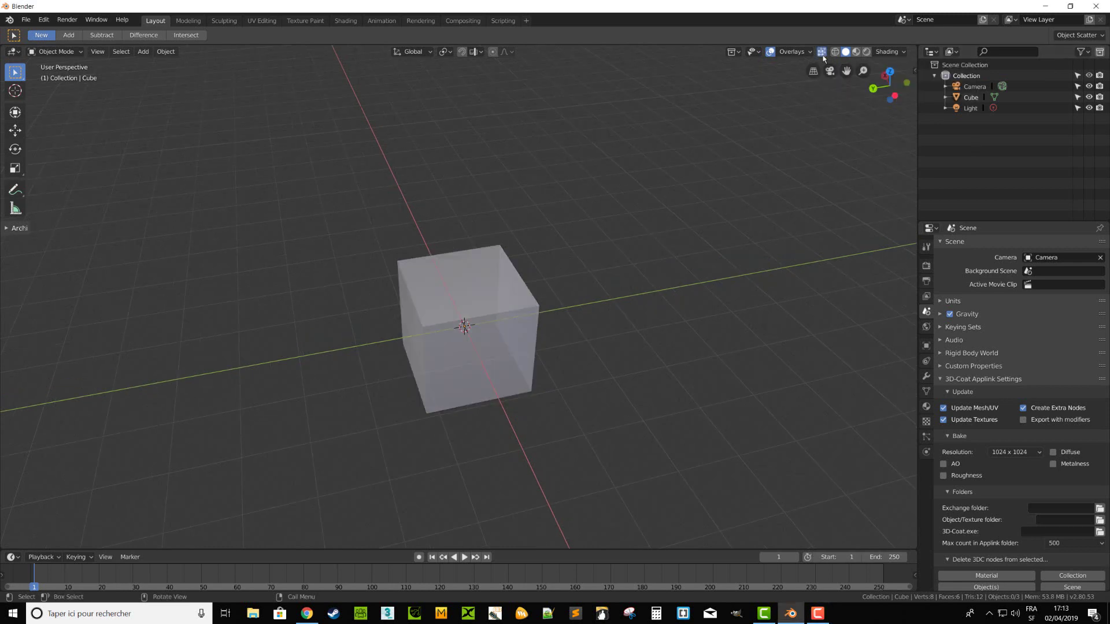
click(822, 55)
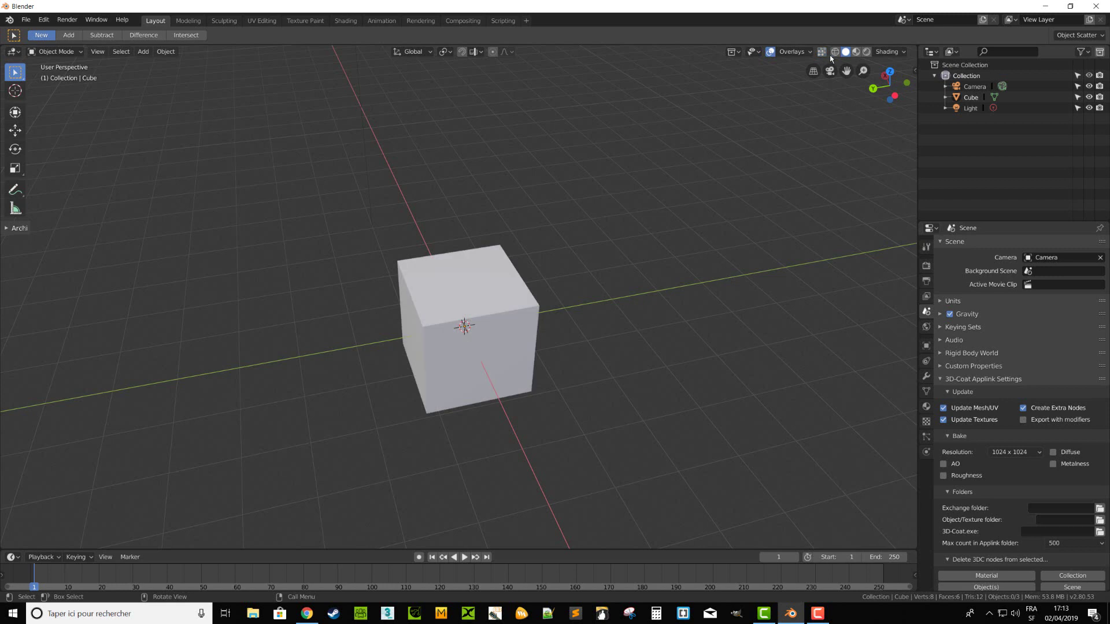
click(835, 56)
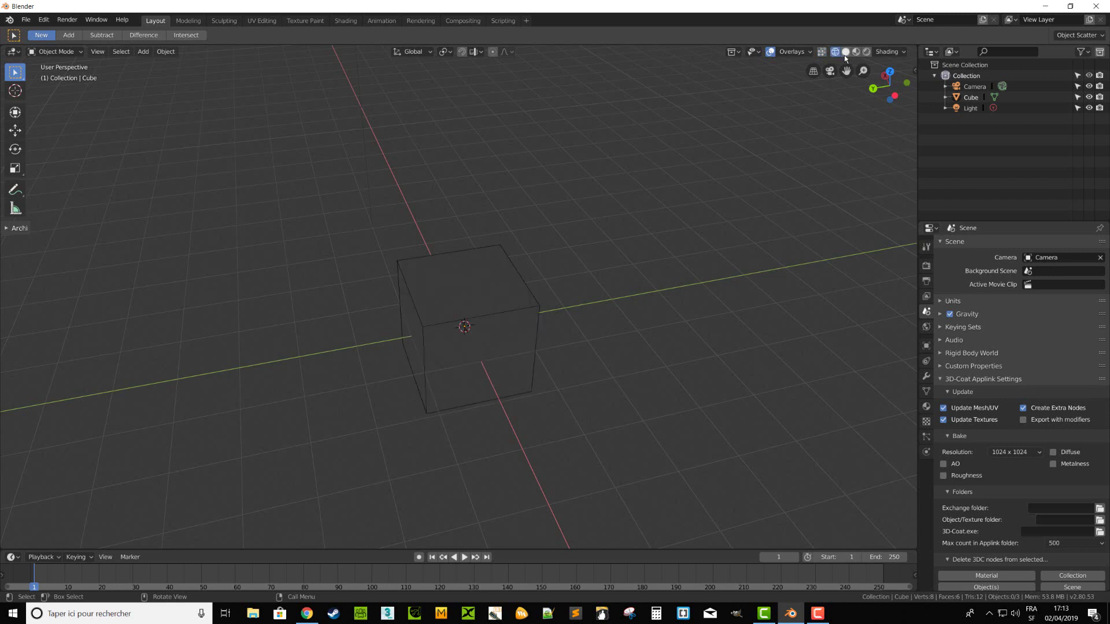
click(844, 55)
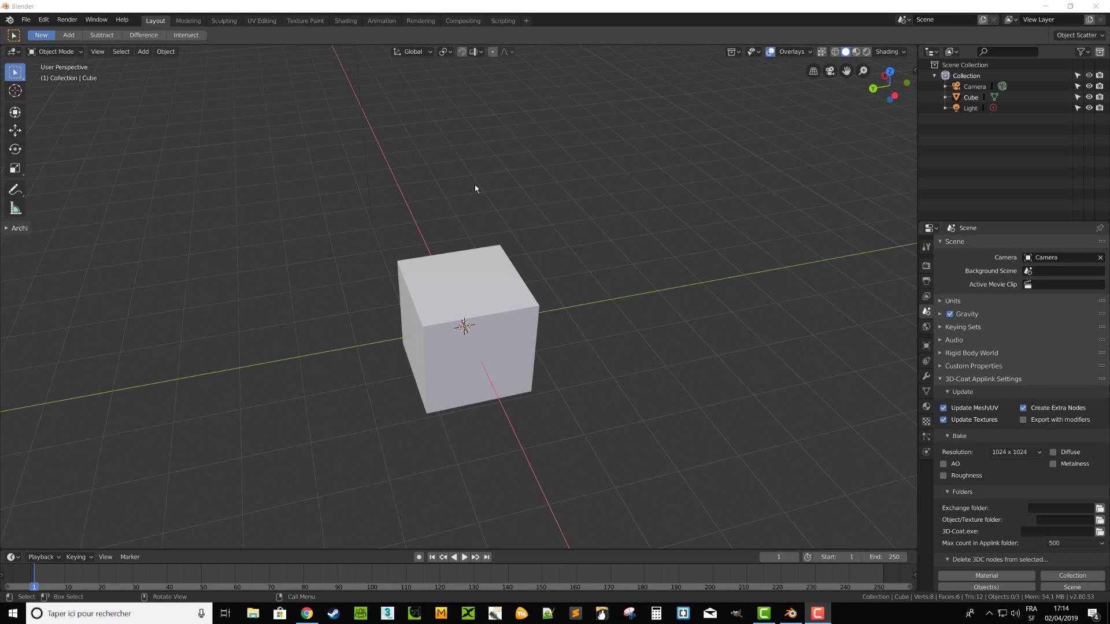
Toggle the cube in and out of Edit Mode and select its top corner vertex.
key(Tab)
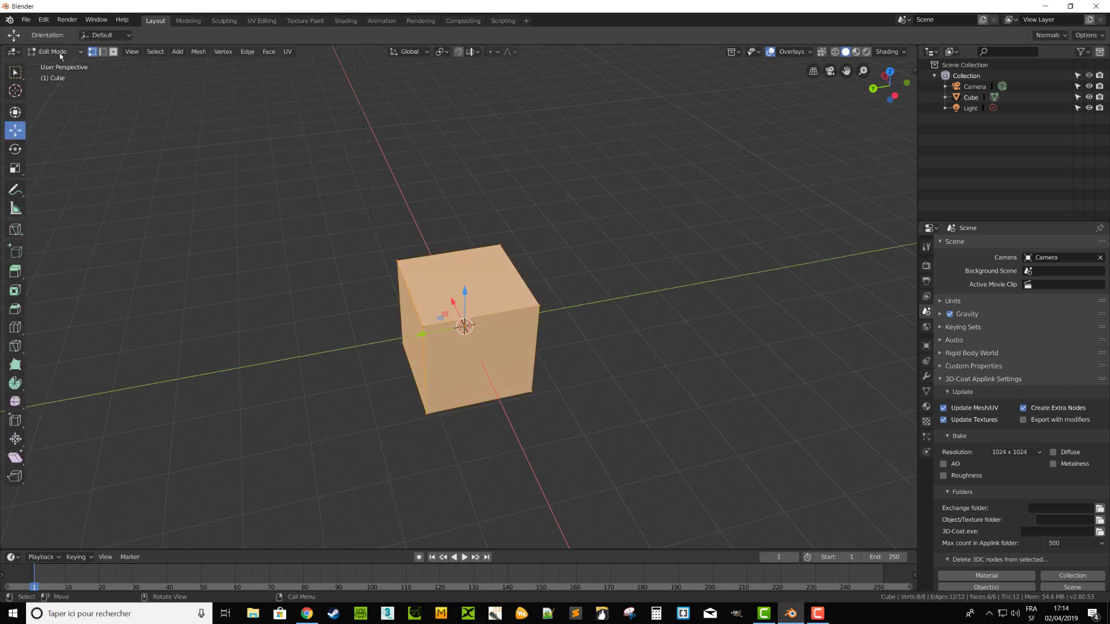
key(Tab)
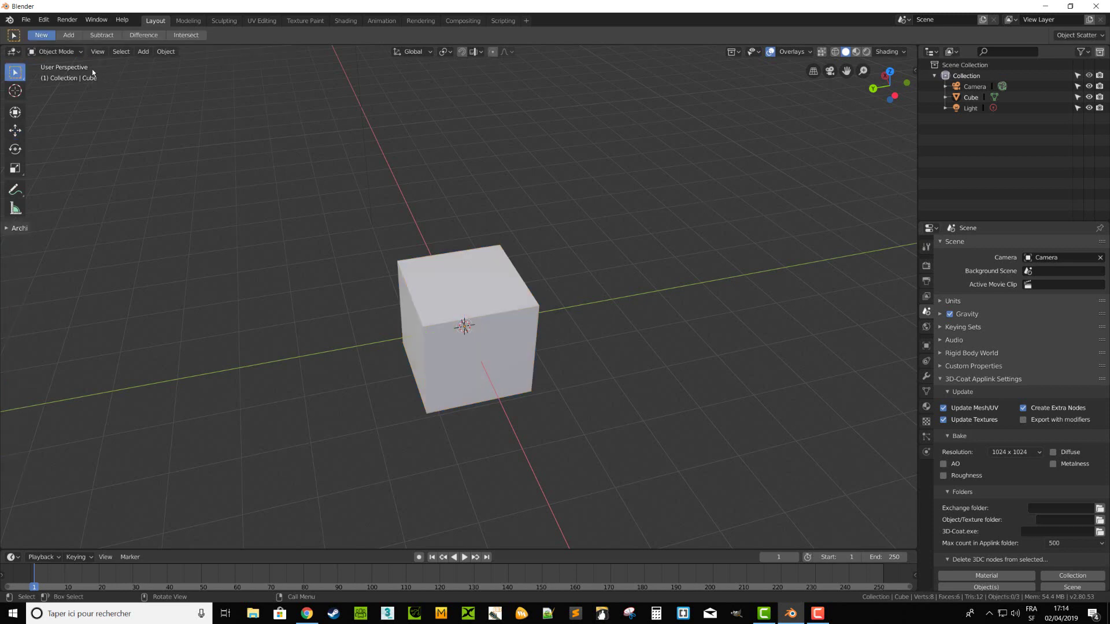
key(Tab)
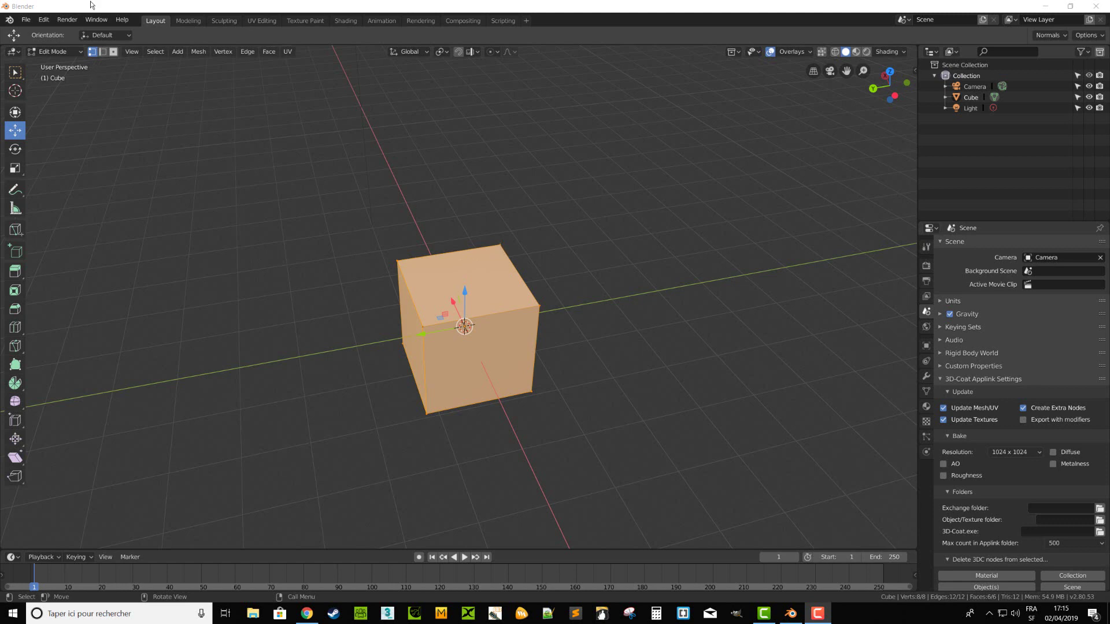
click(500, 245)
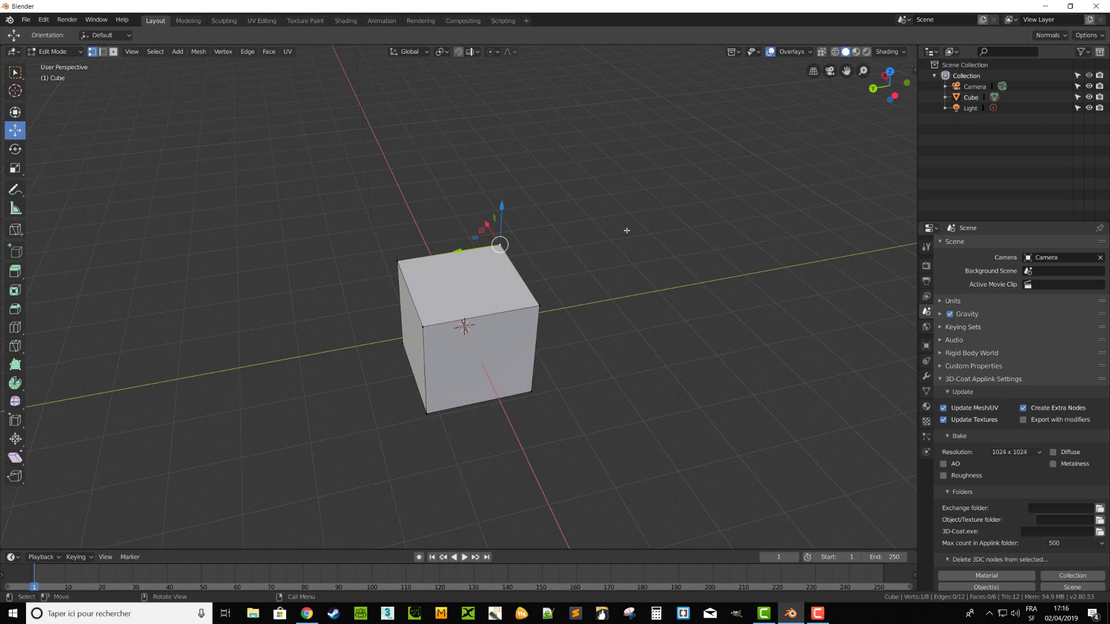
Select a top edge, then the front face, deselect it and return to Object Mode.
click(104, 52)
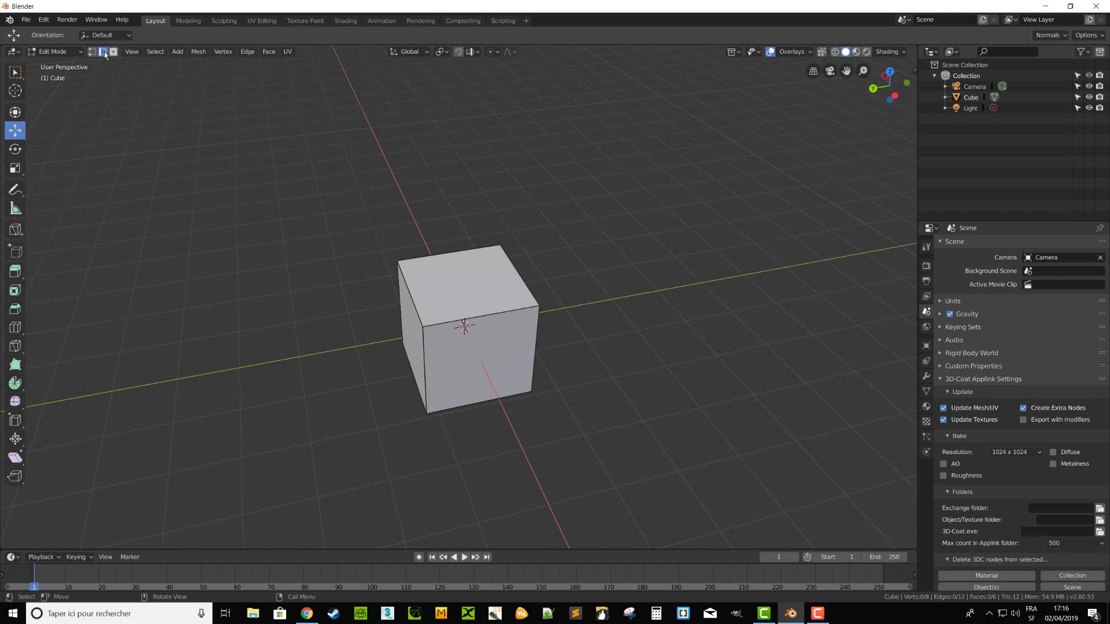
click(520, 276)
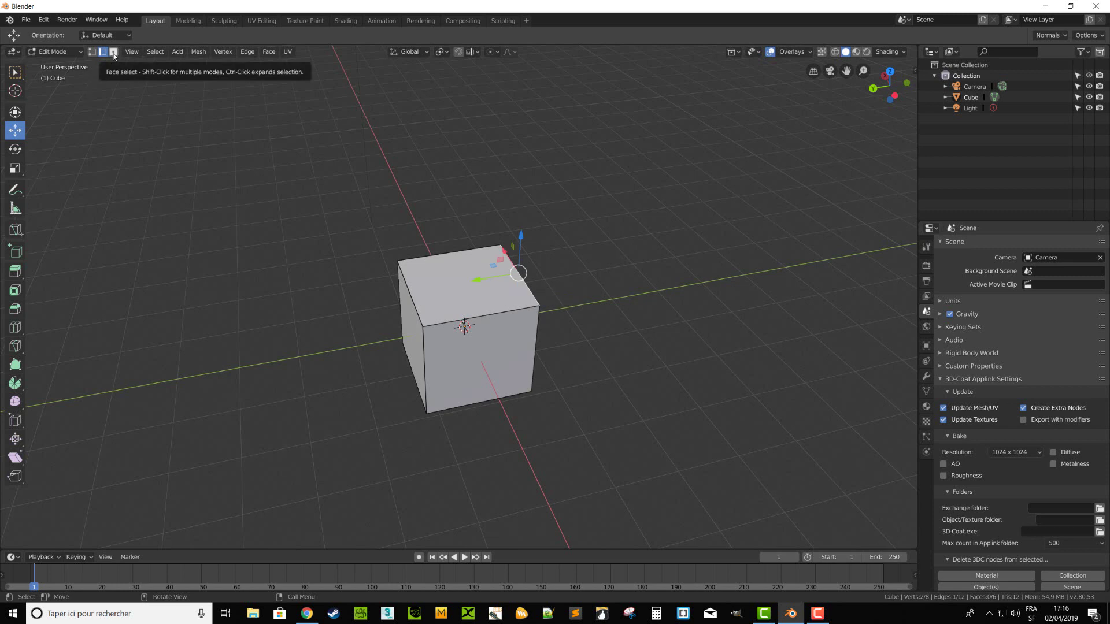
key(3)
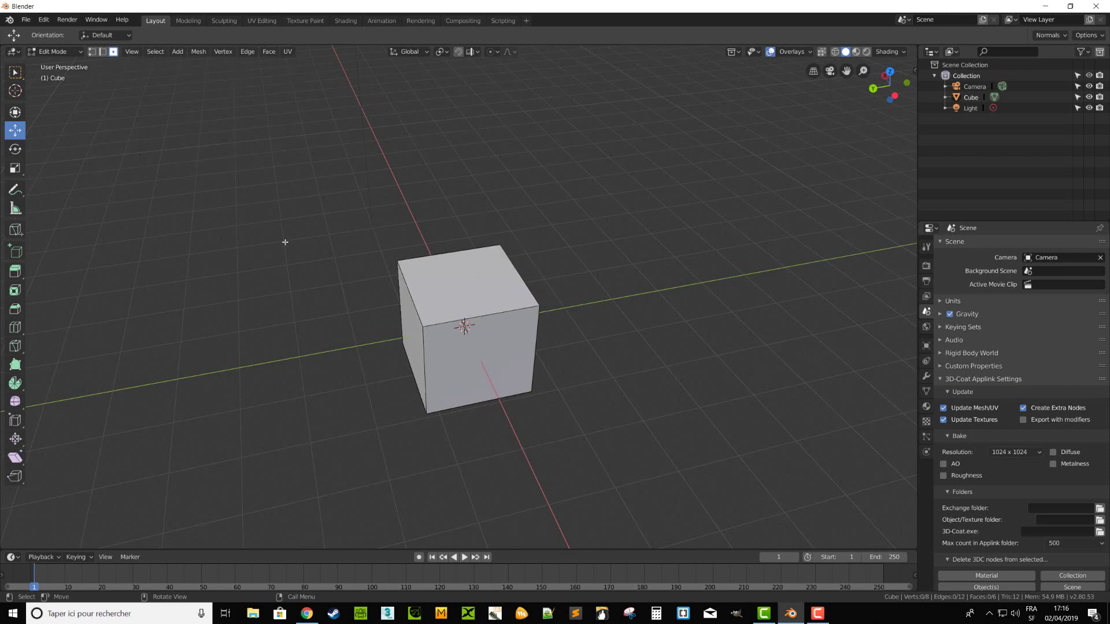
click(512, 359)
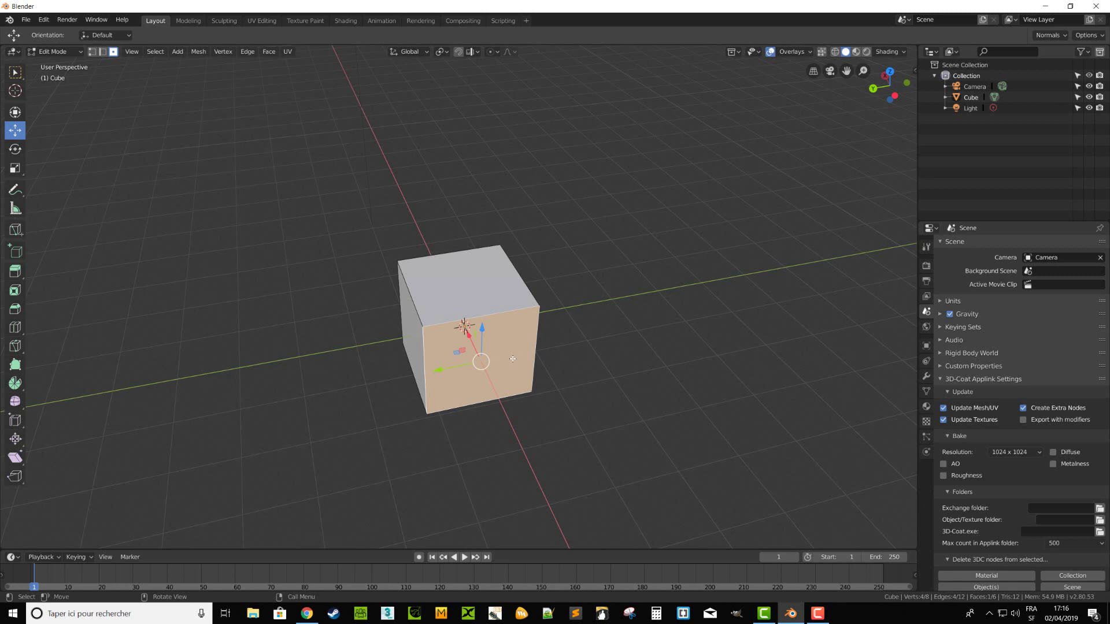
click(611, 415)
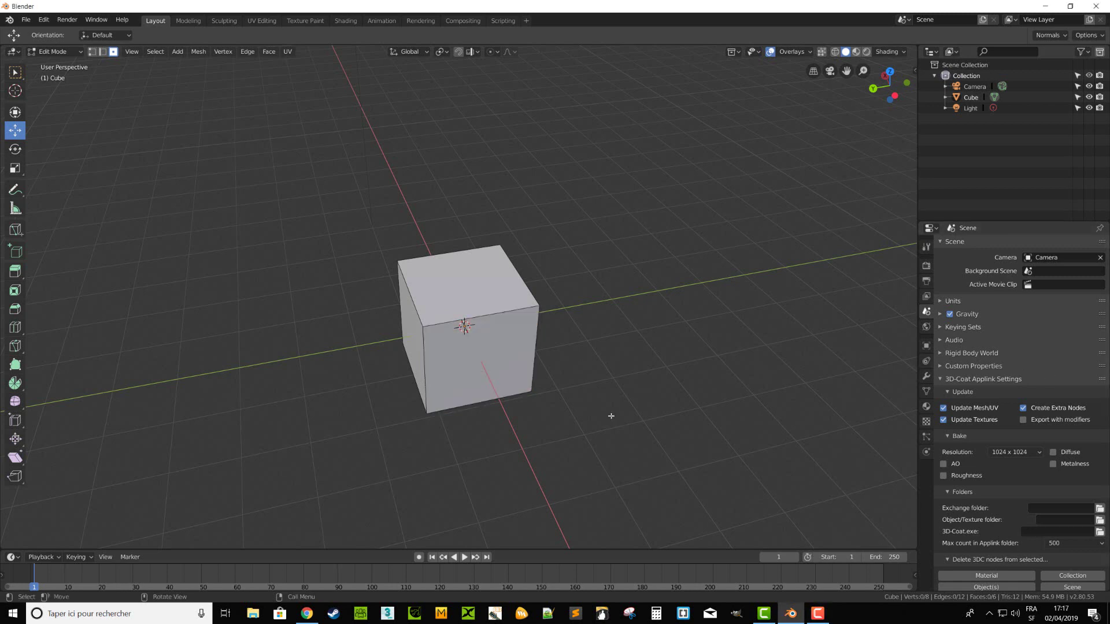
key(Tab)
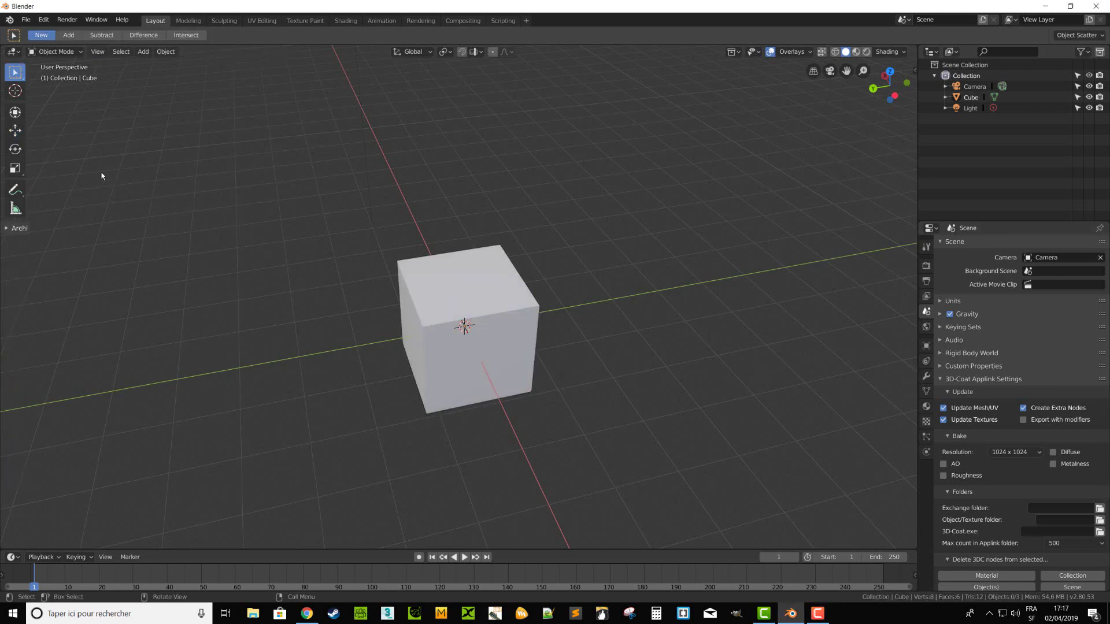
Move the cube along Y with the Move tool and tilt it about X with Rotate.
click(16, 132)
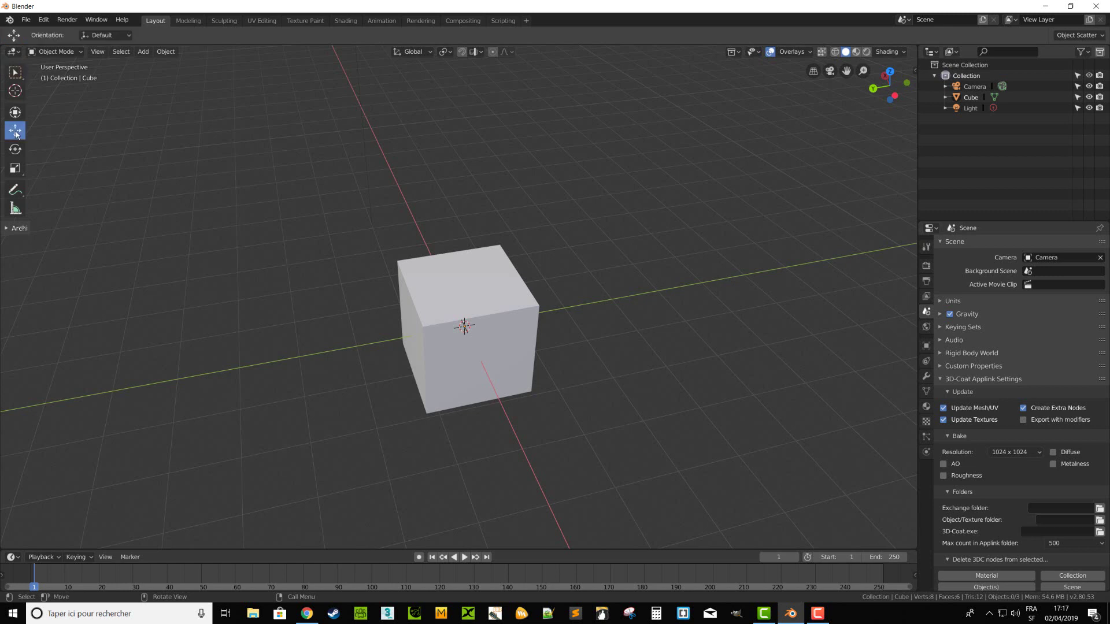
click(460, 265)
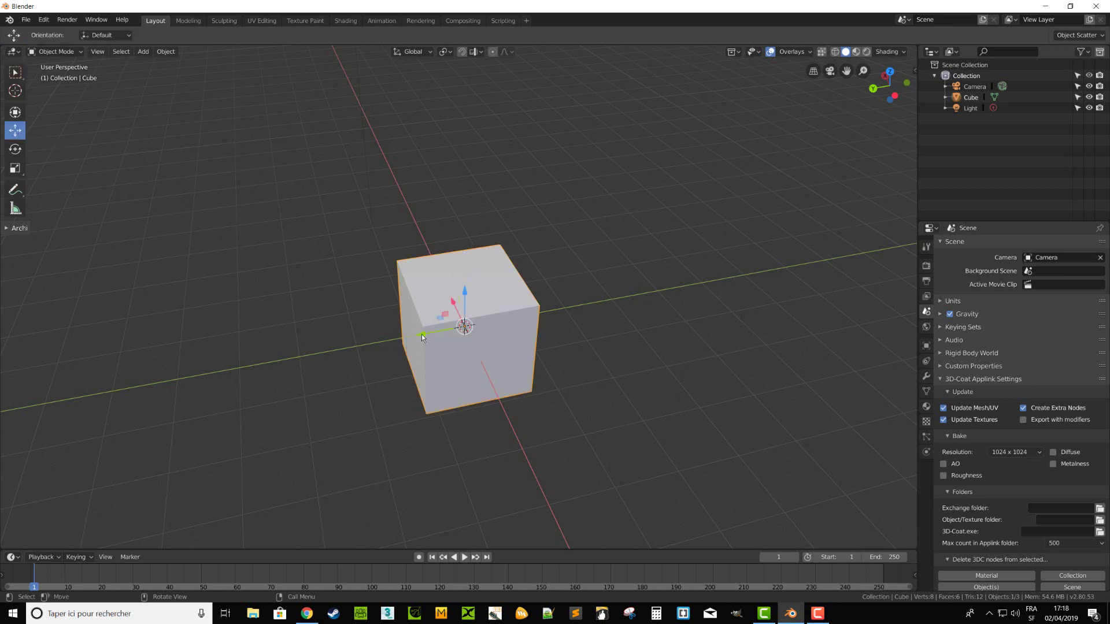
drag(420, 337, 417, 334)
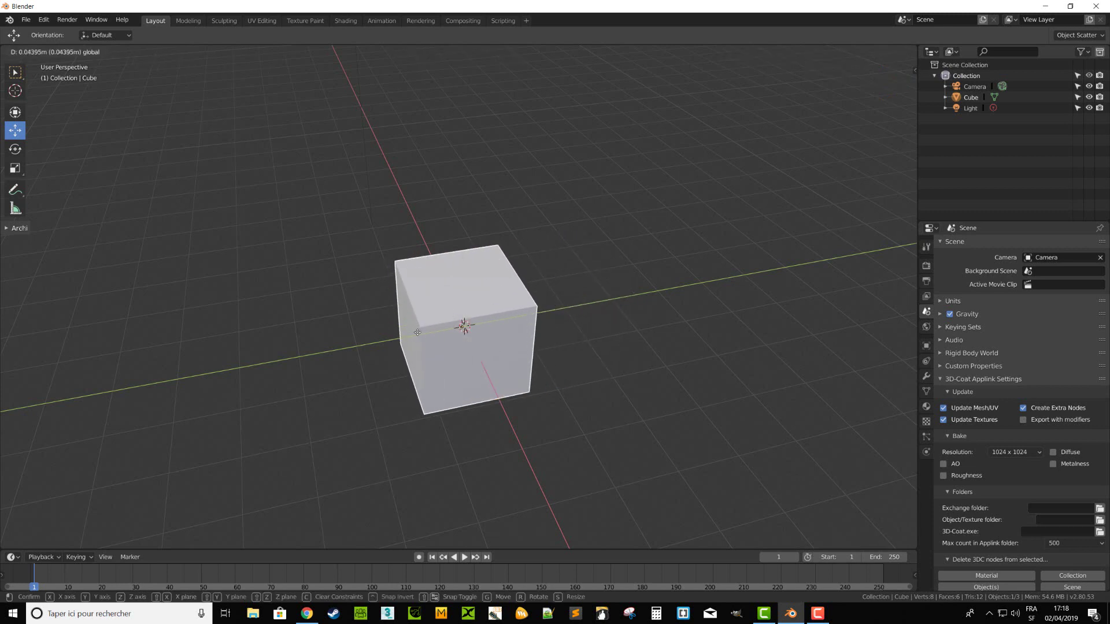
drag(416, 334, 418, 335)
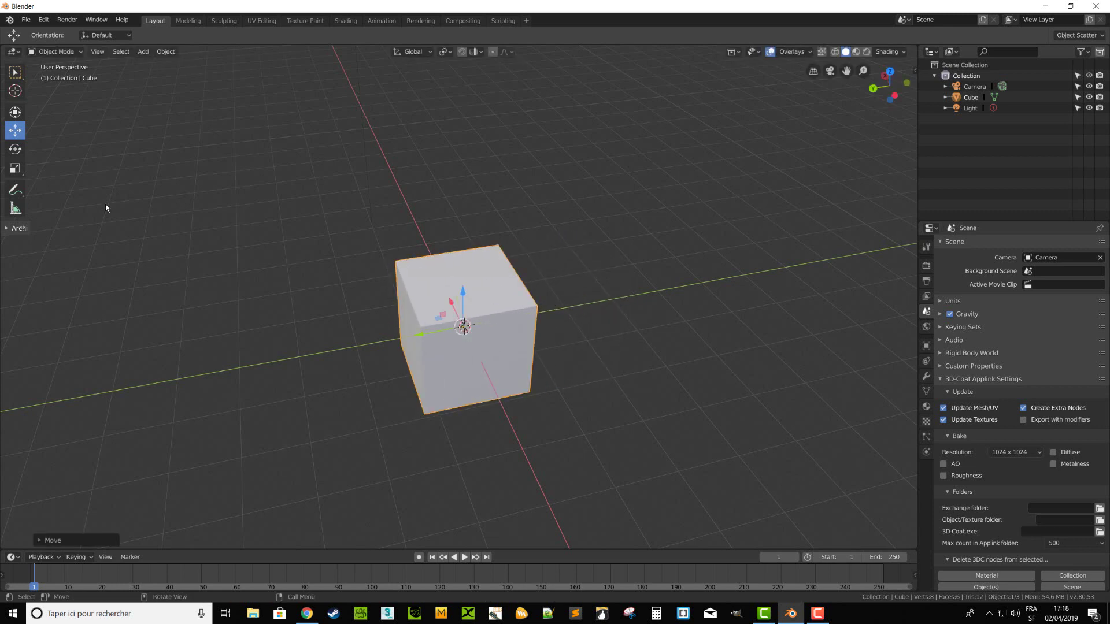
click(22, 154)
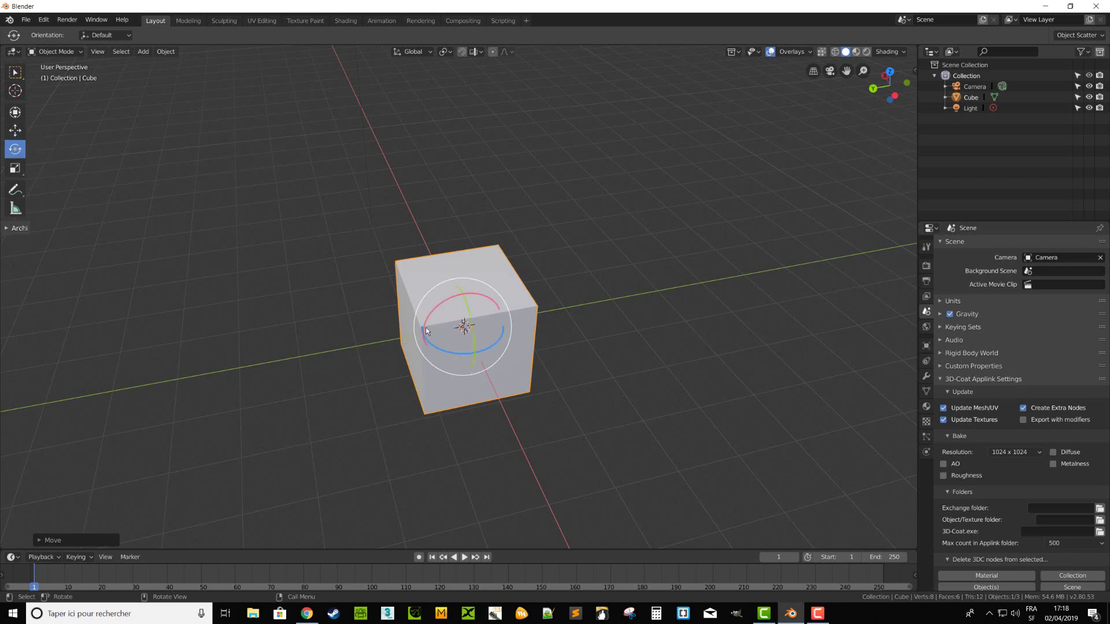
drag(438, 306, 212, 253)
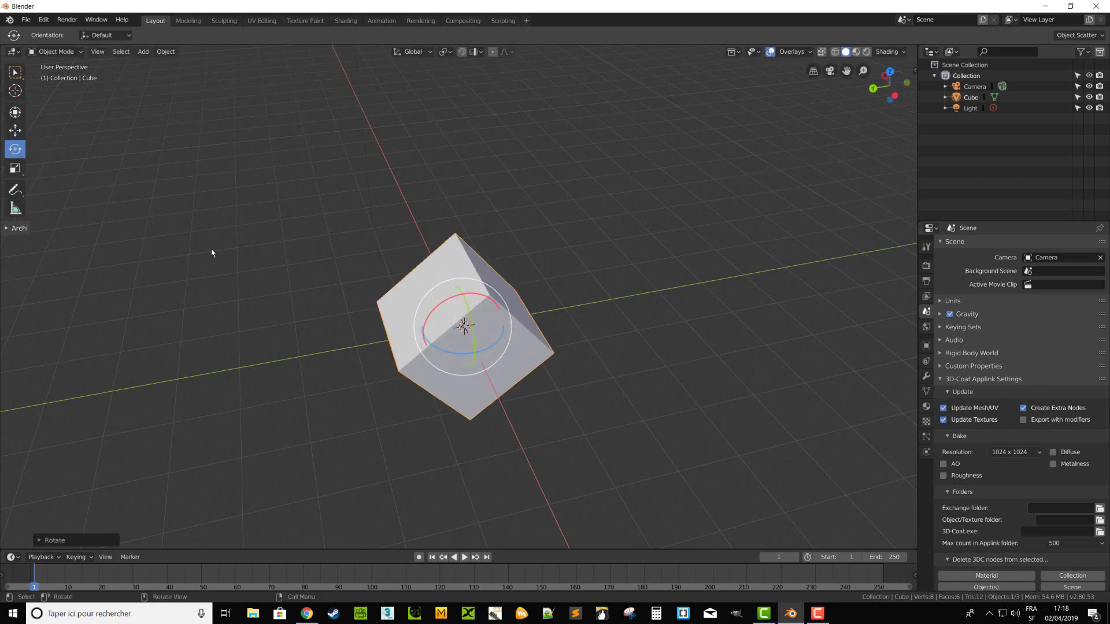
Stretch the cube along Z, then rotate it on Z, shift it along Y and squash it on X.
click(21, 171)
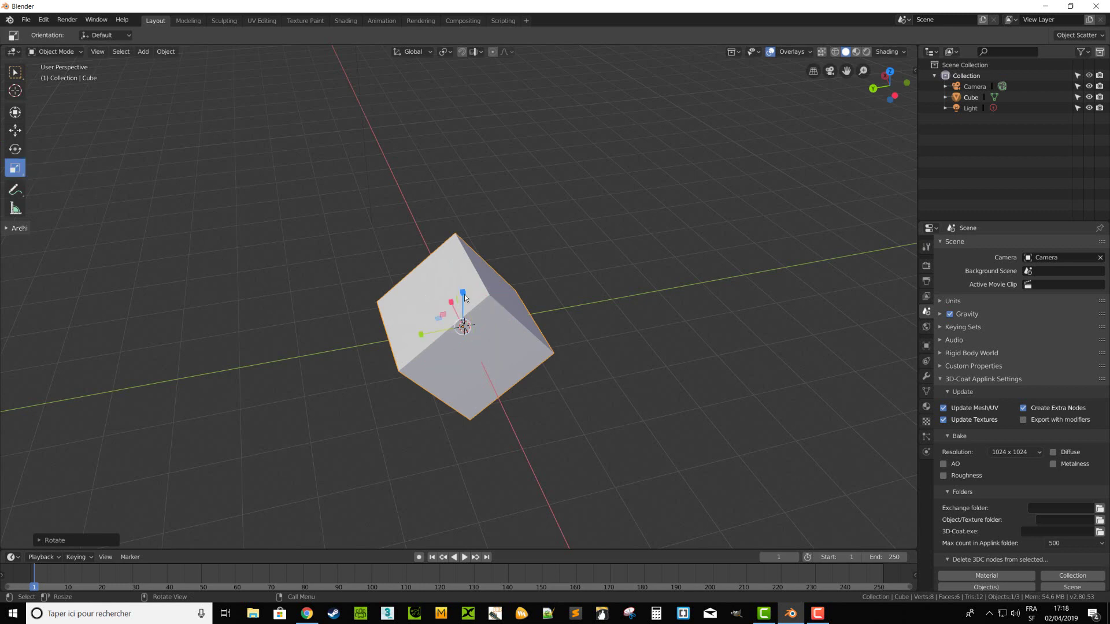
drag(463, 294, 463, 249)
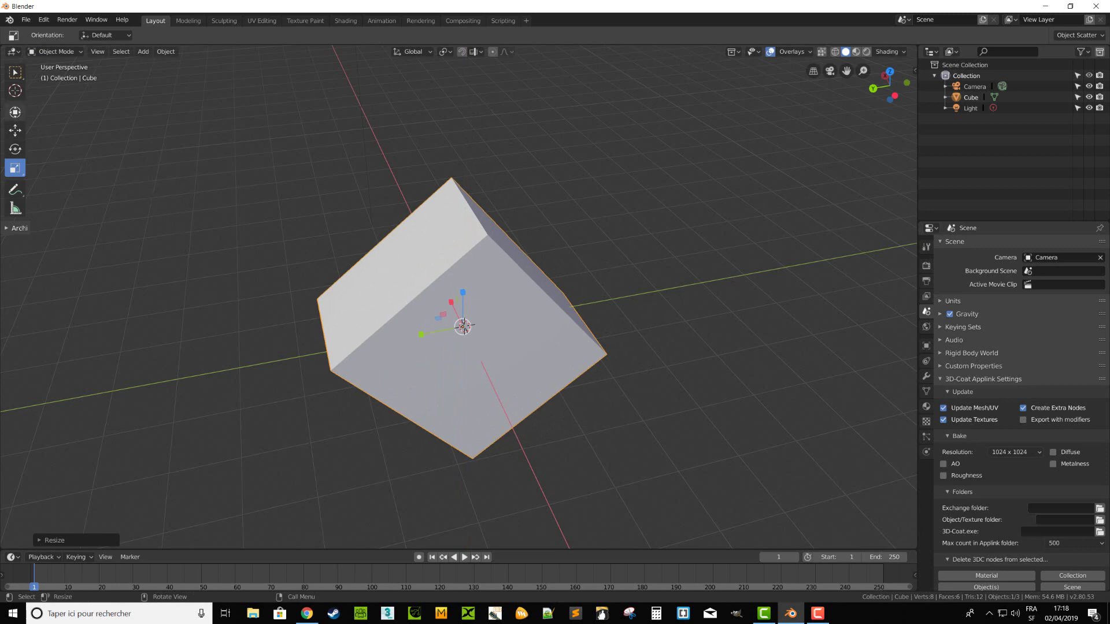
click(18, 113)
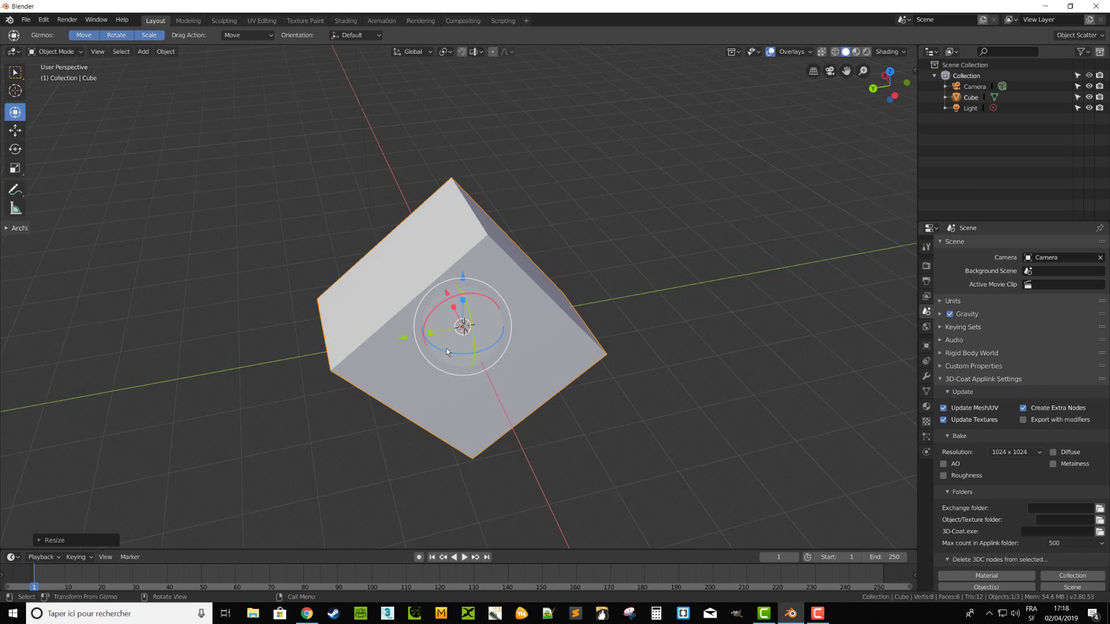
drag(449, 352, 431, 376)
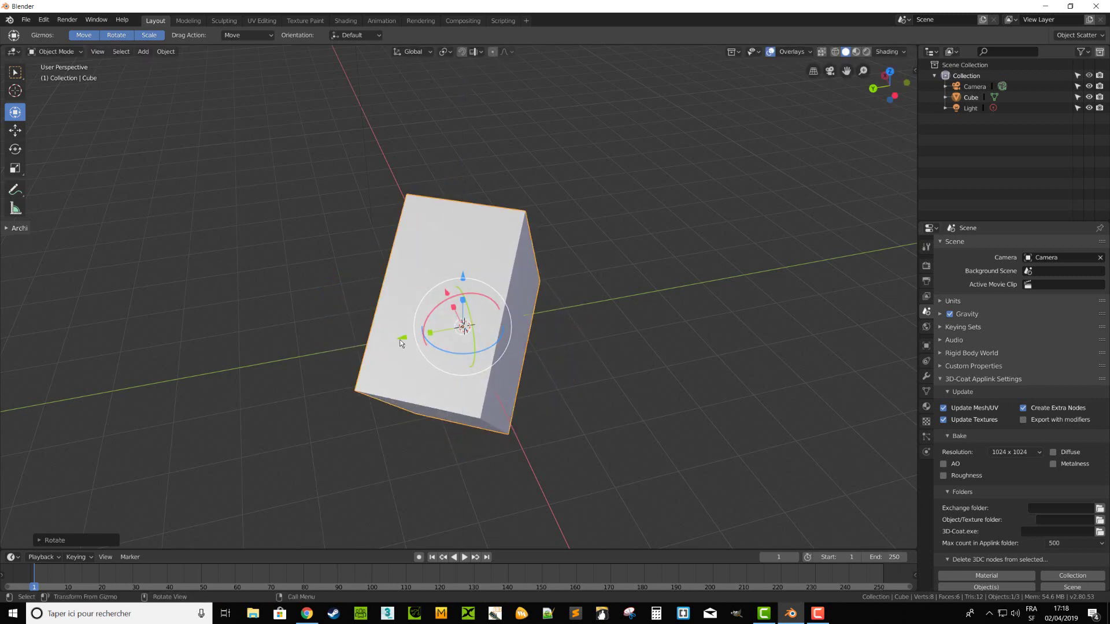
mouse_move(402, 337)
mouse_down()
mouse_move(368, 341)
mouse_move(372, 362)
mouse_up()
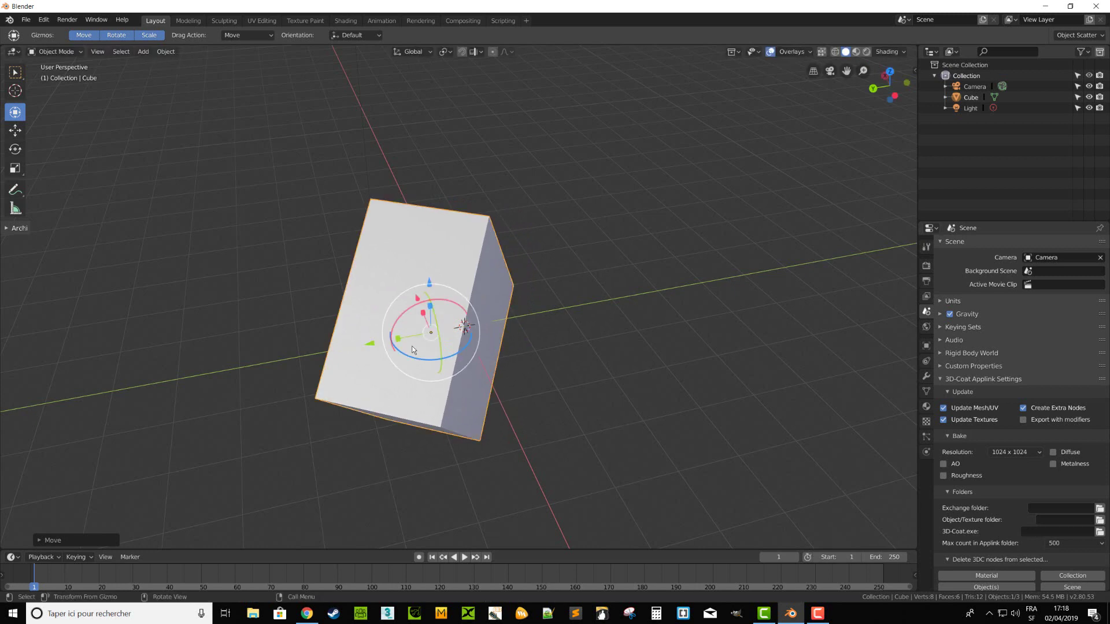
drag(423, 315, 428, 334)
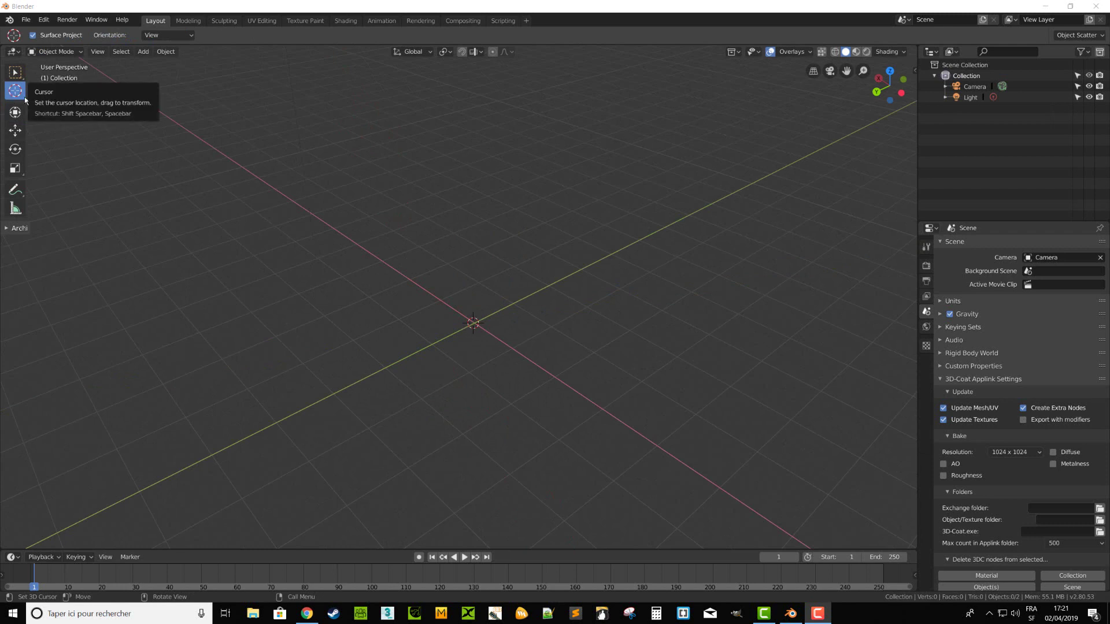
Place the 3D cursor, add a cube there, move the cursor and box-select the viewport objects.
click(639, 244)
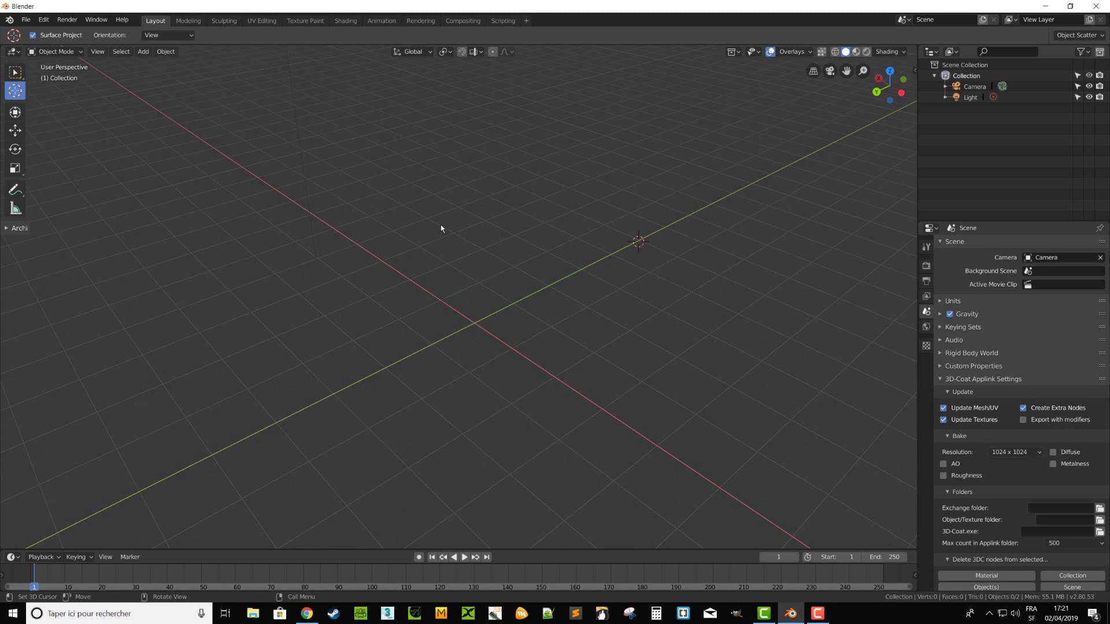
click(144, 52)
mouse_move(165, 64)
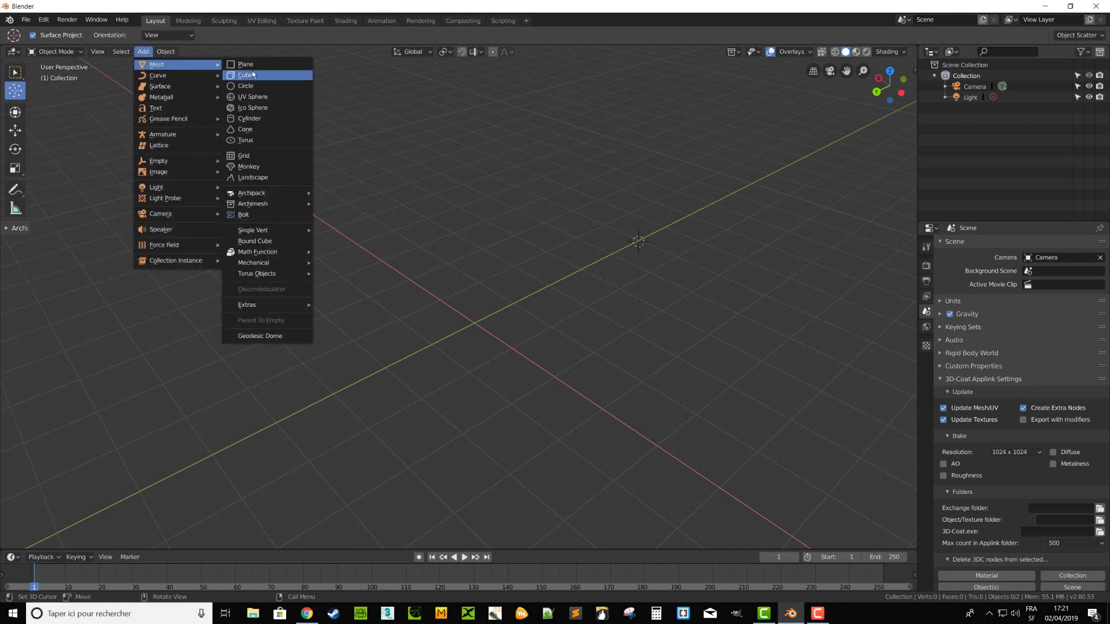
click(253, 74)
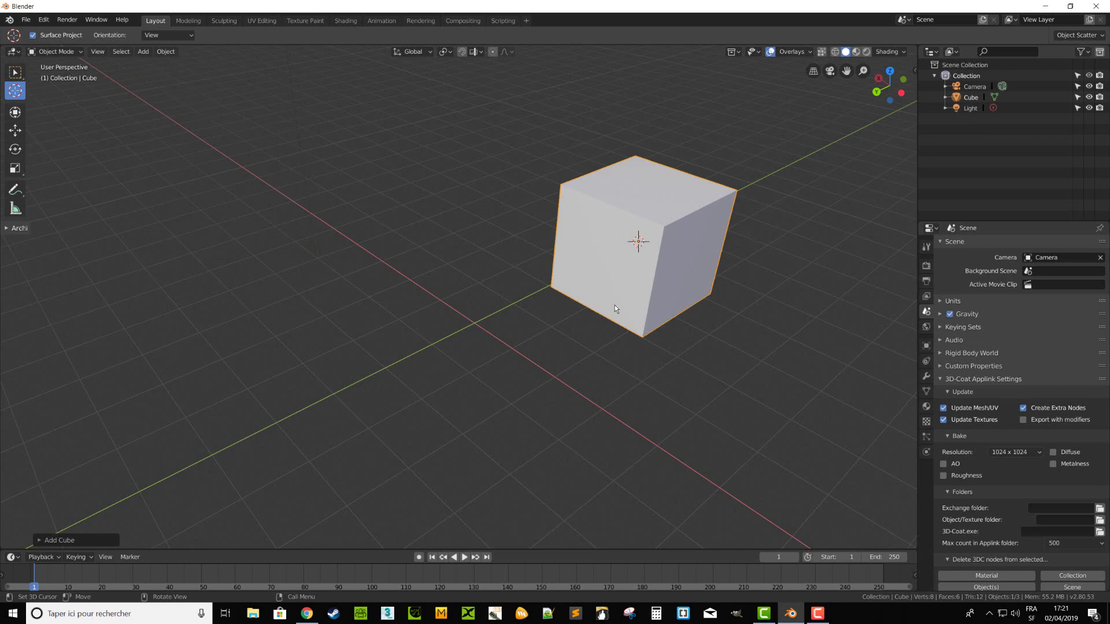
click(798, 285)
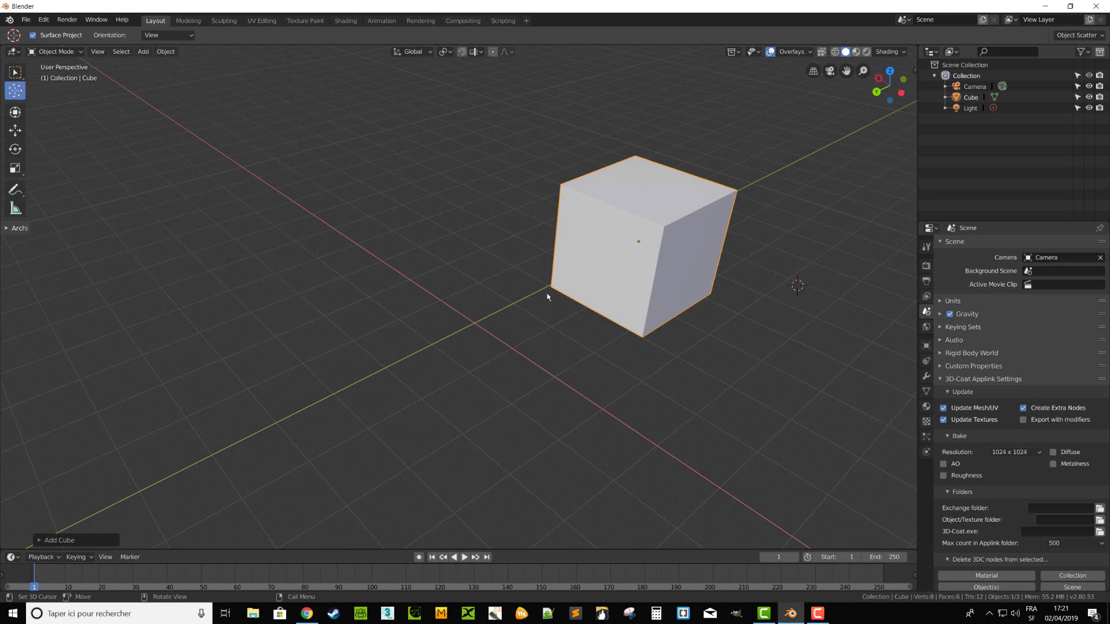
click(15, 72)
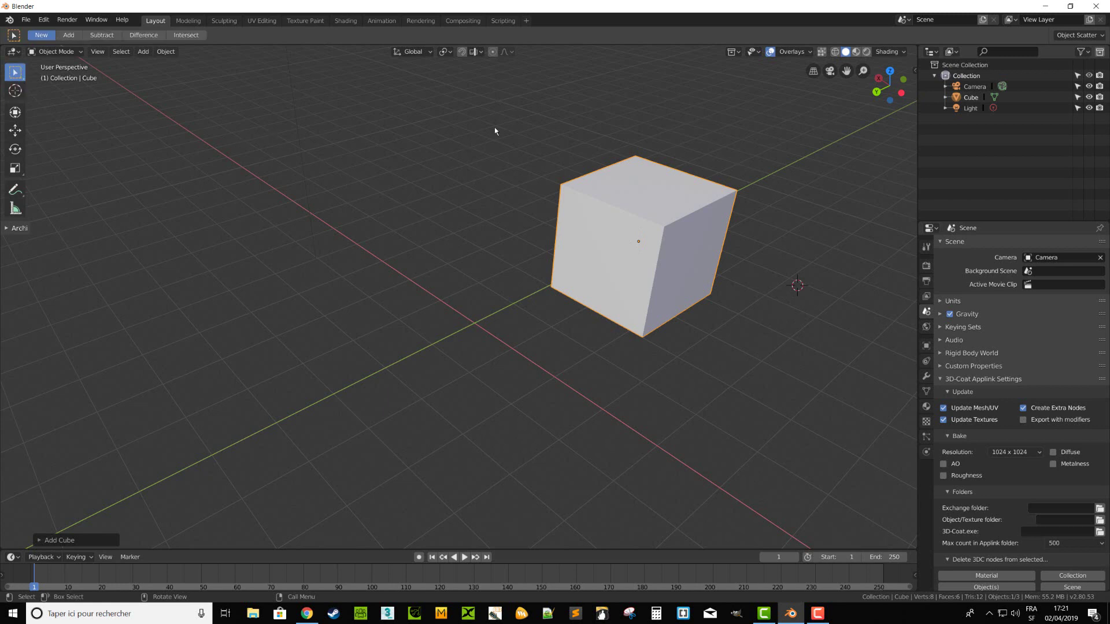
drag(497, 114, 801, 408)
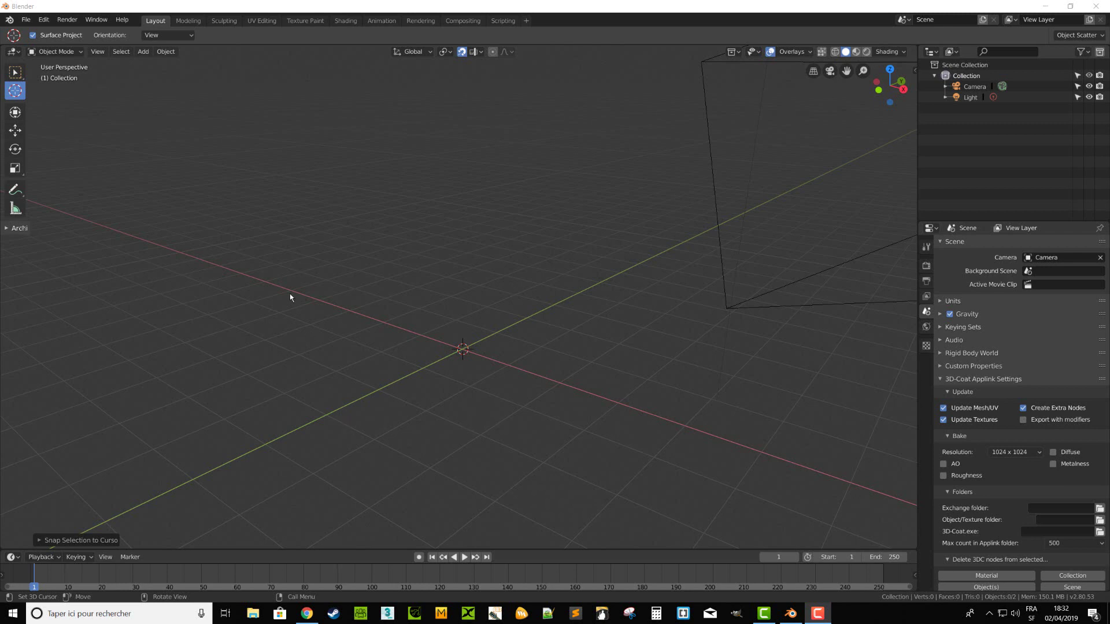
Add a new cube at the world origin and enter Edit Mode on it.
click(145, 56)
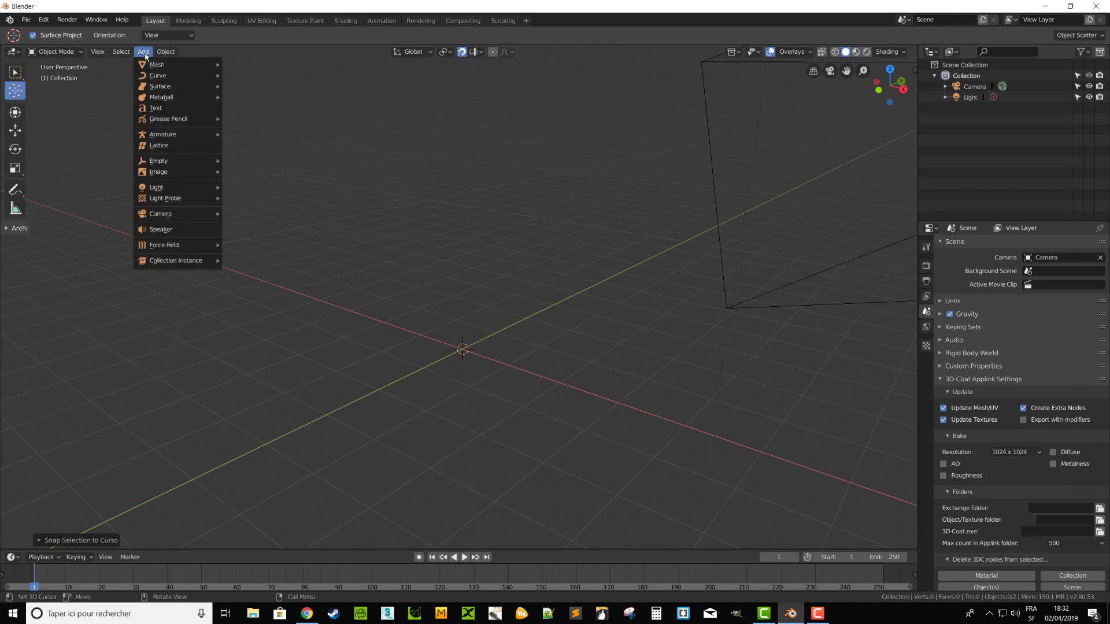
mouse_move(157, 64)
click(173, 64)
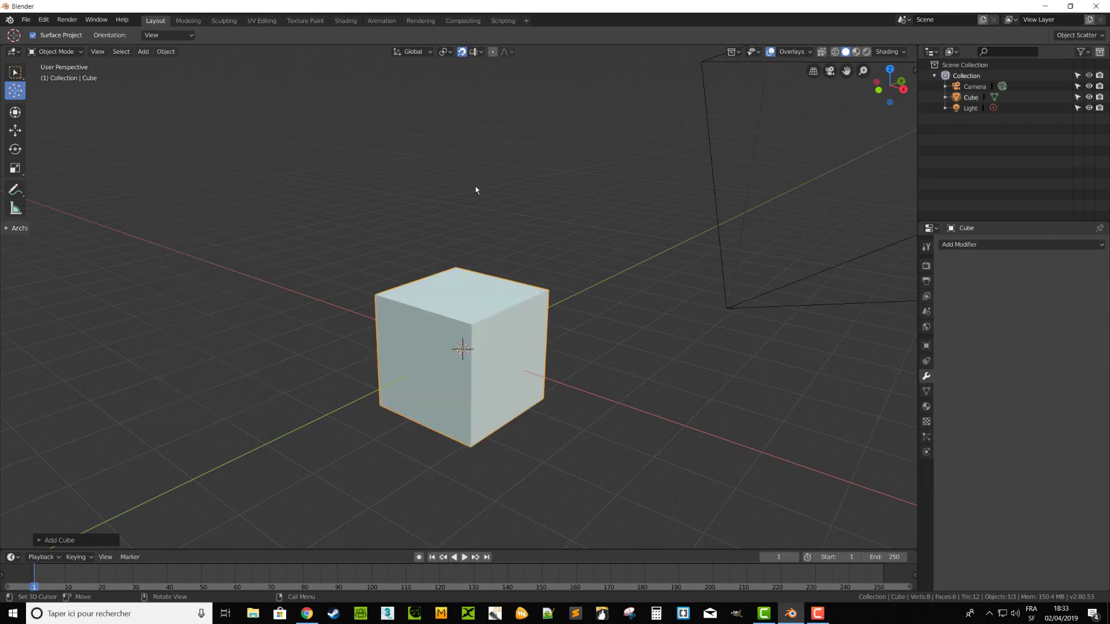
click(421, 184)
key(Tab)
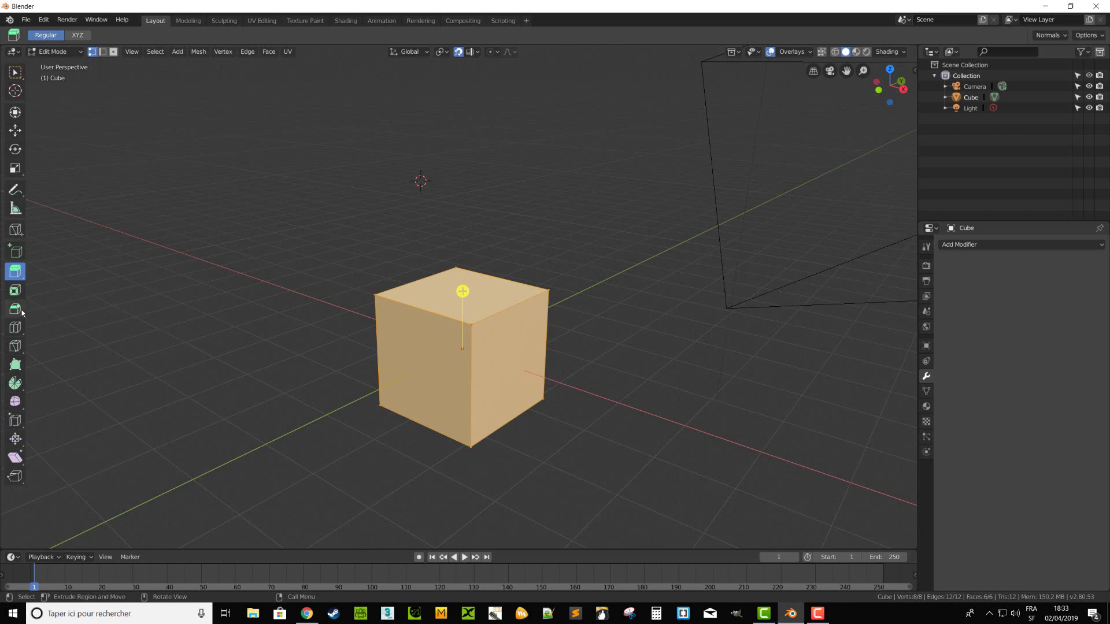
Bevel the cube's edges, then extrude the top face upward twice with snapping turned off.
click(23, 310)
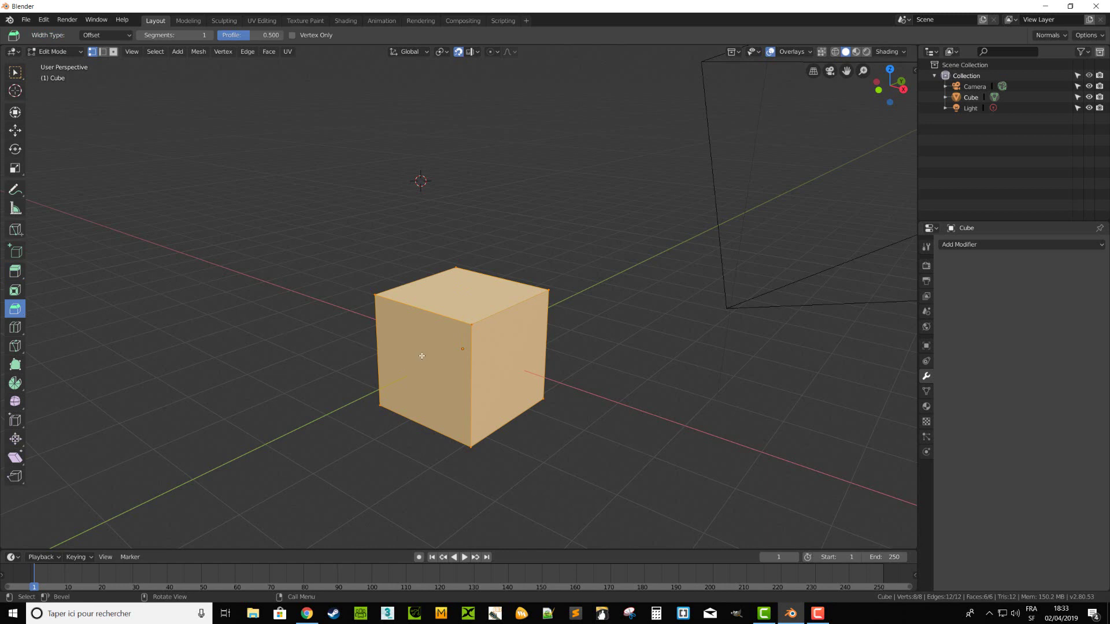
drag(422, 356, 426, 382)
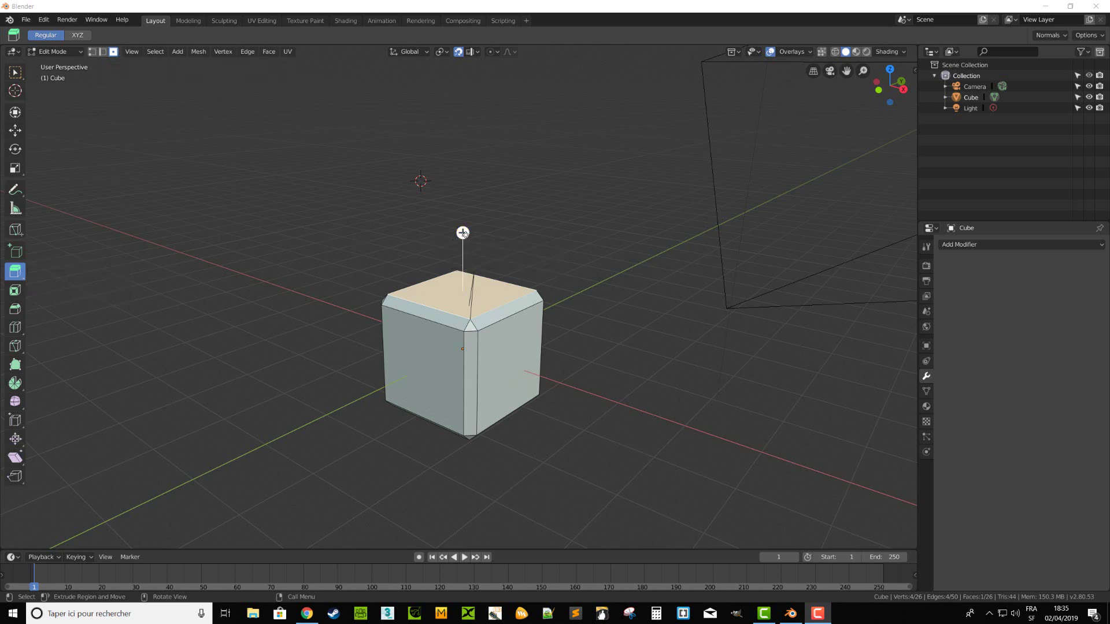
drag(462, 233, 477, 170)
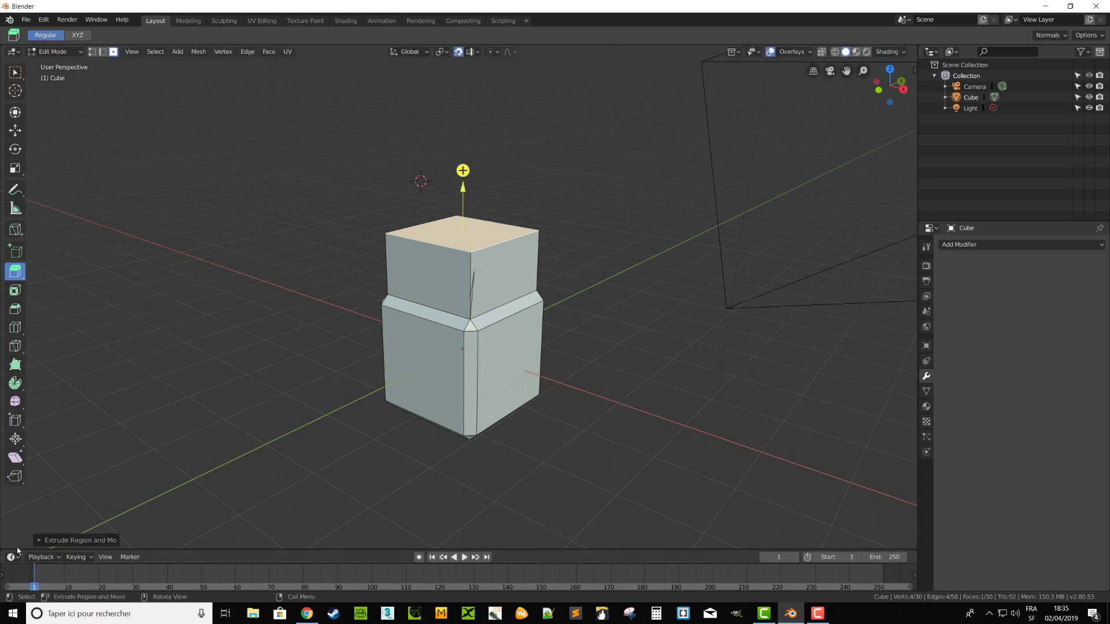
click(40, 542)
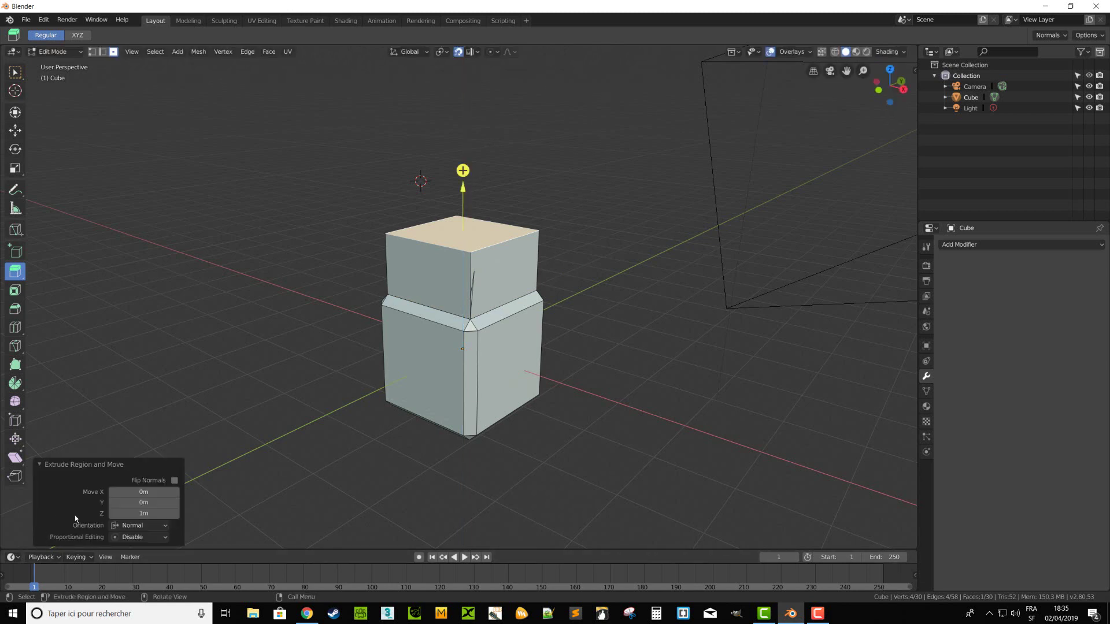
click(459, 54)
drag(463, 171, 481, 124)
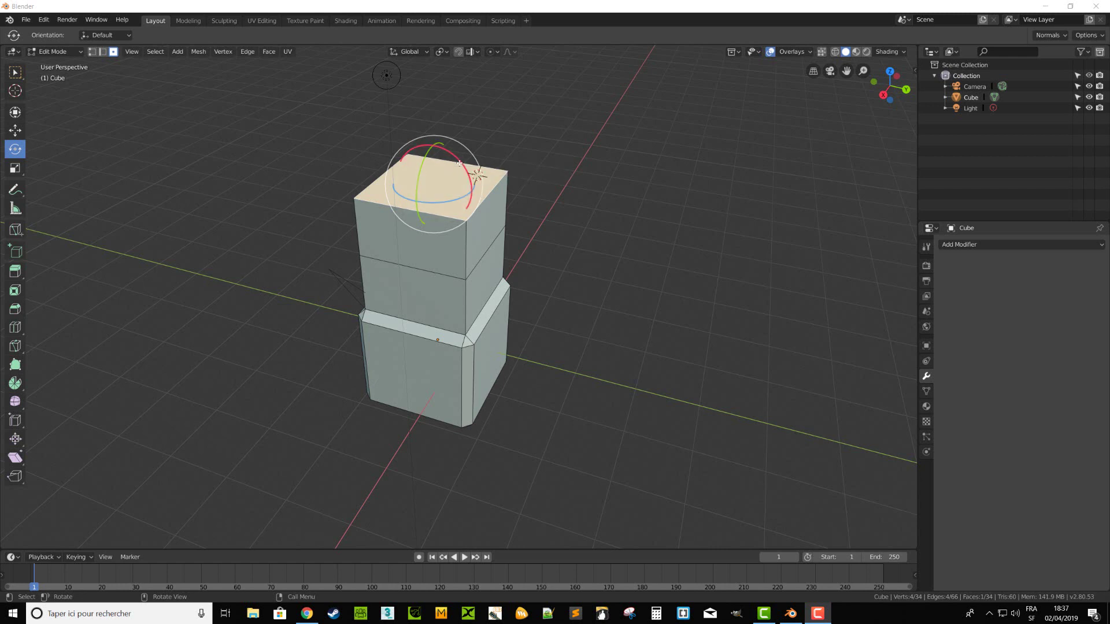
Tilt the top face -34° on X and extrude the slanted side face outward into an arm.
drag(459, 164, 463, 180)
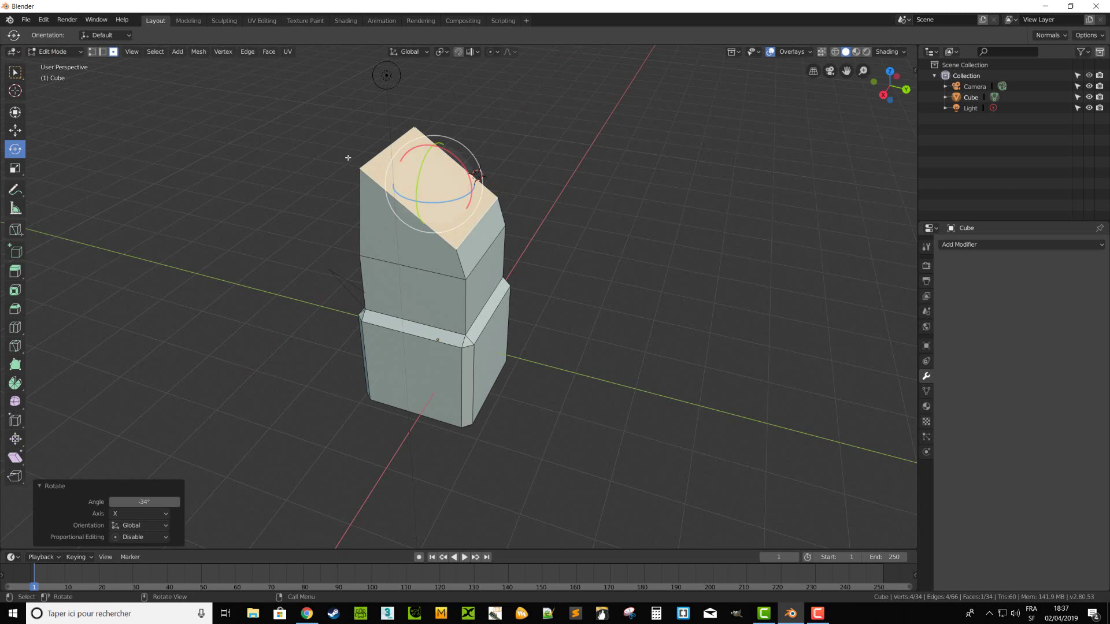
click(488, 240)
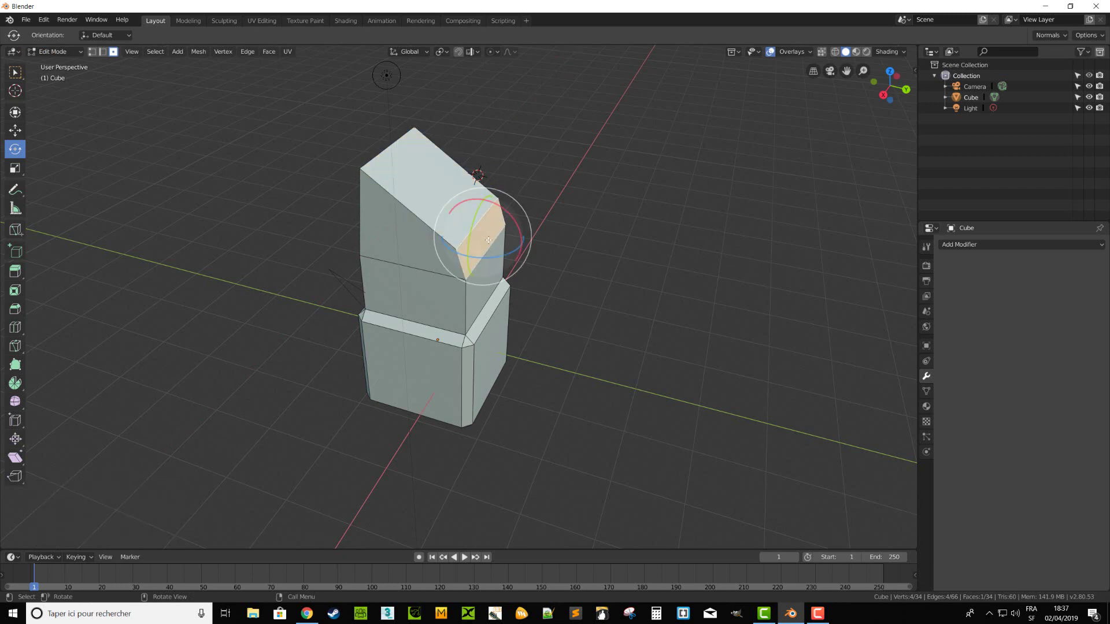
click(15, 271)
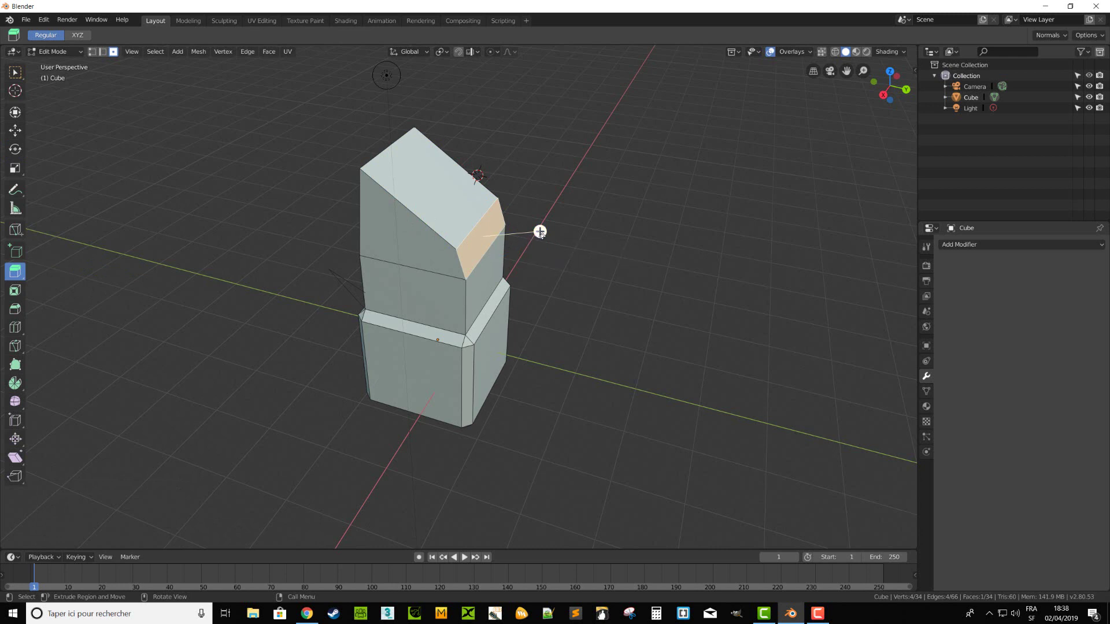
drag(539, 231, 657, 222)
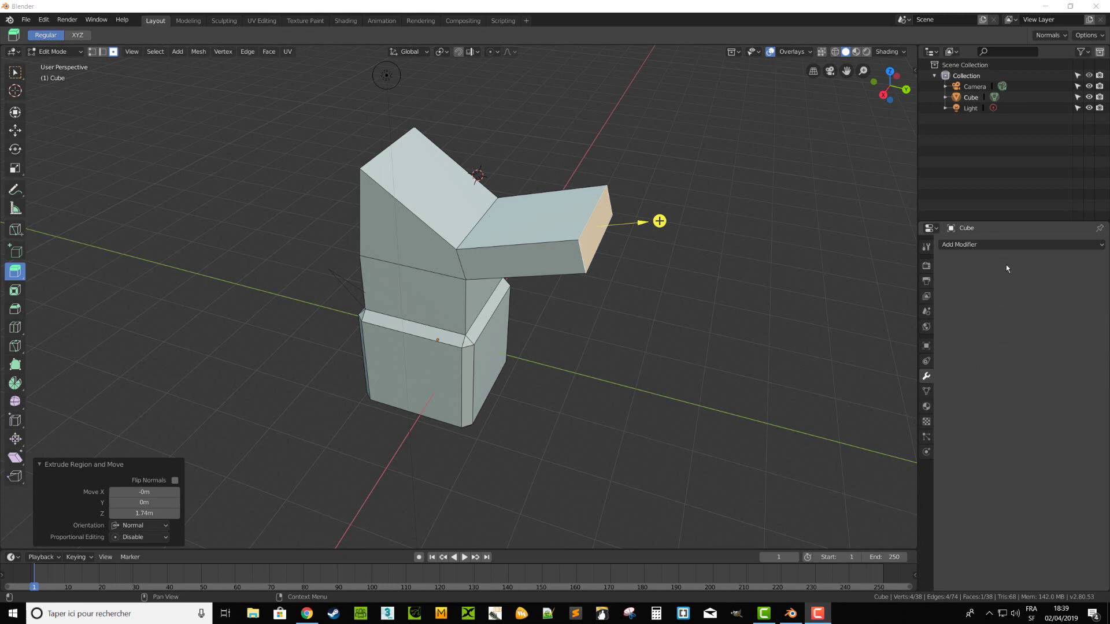
Add a Subdivision Surface modifier at 6 viewport levels, deselect, and return to Object Mode.
click(1007, 245)
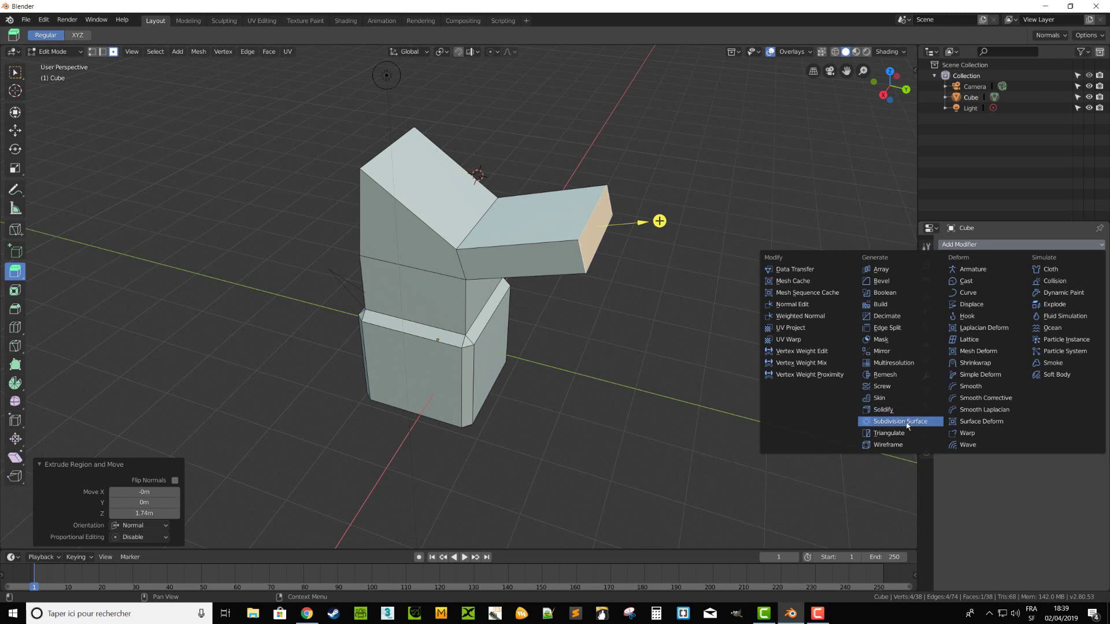
click(926, 426)
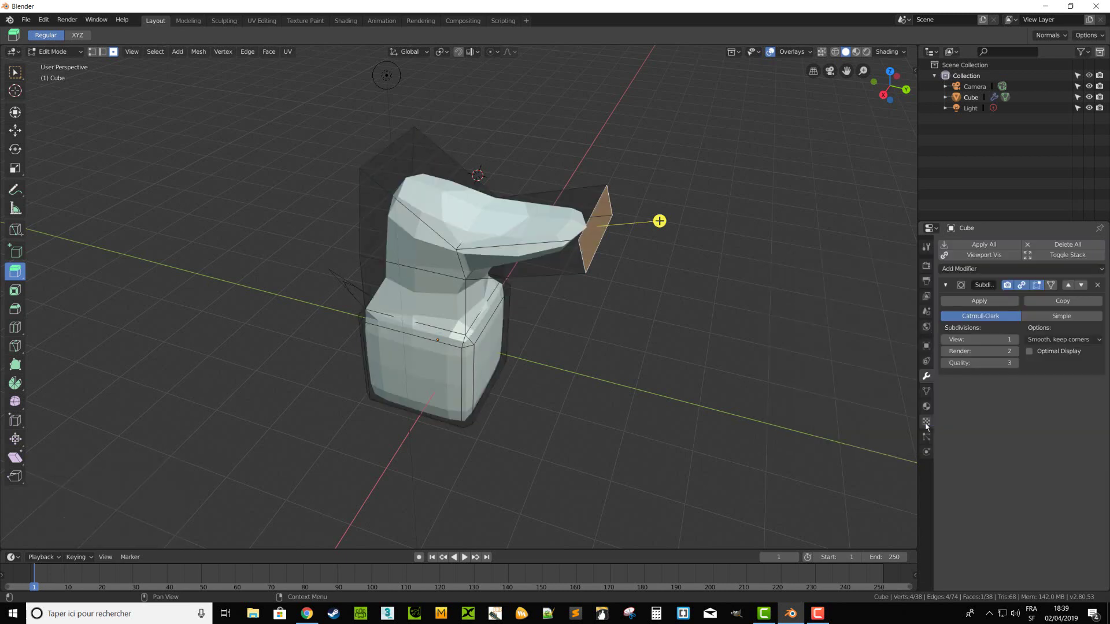
click(1015, 339)
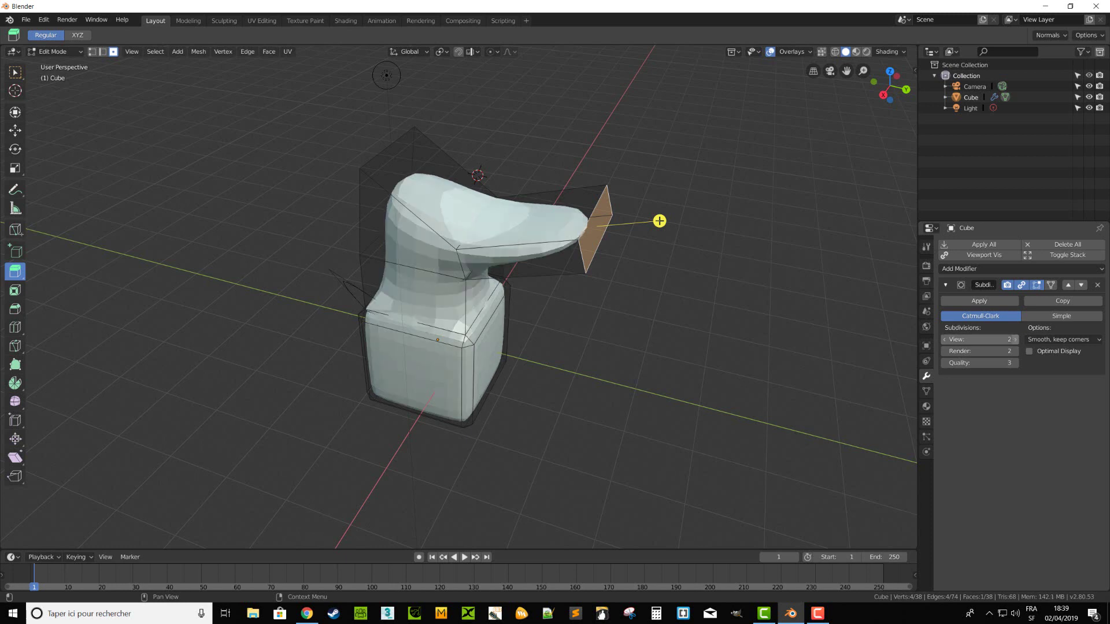
click(1014, 339)
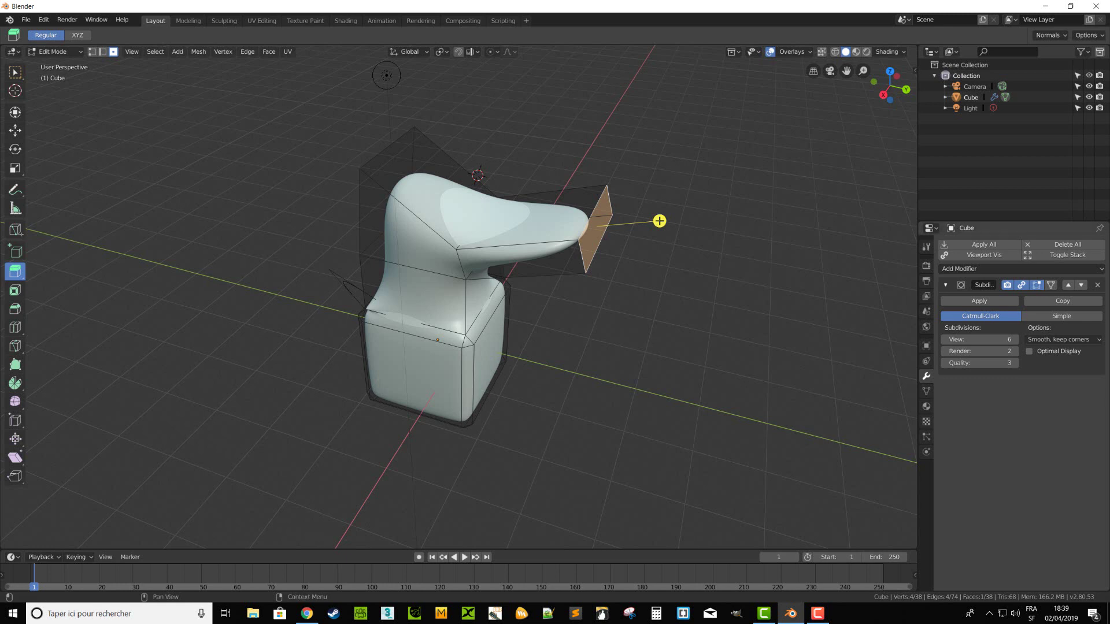
click(309, 172)
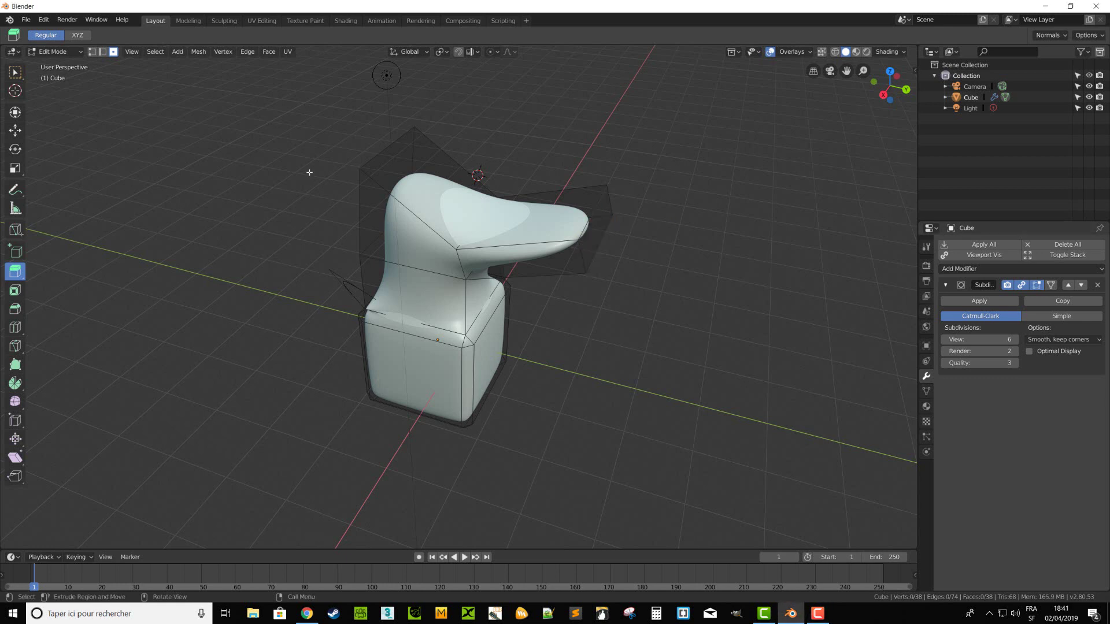
key(Tab)
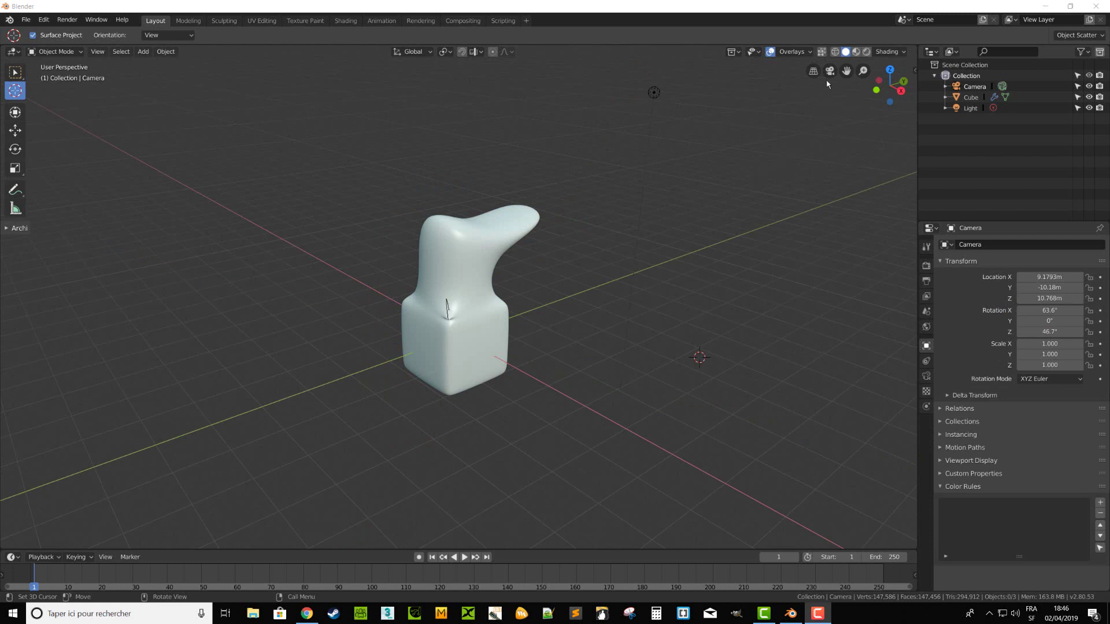
View through the camera and shift it to X 11.629 m to frame the shape.
click(829, 76)
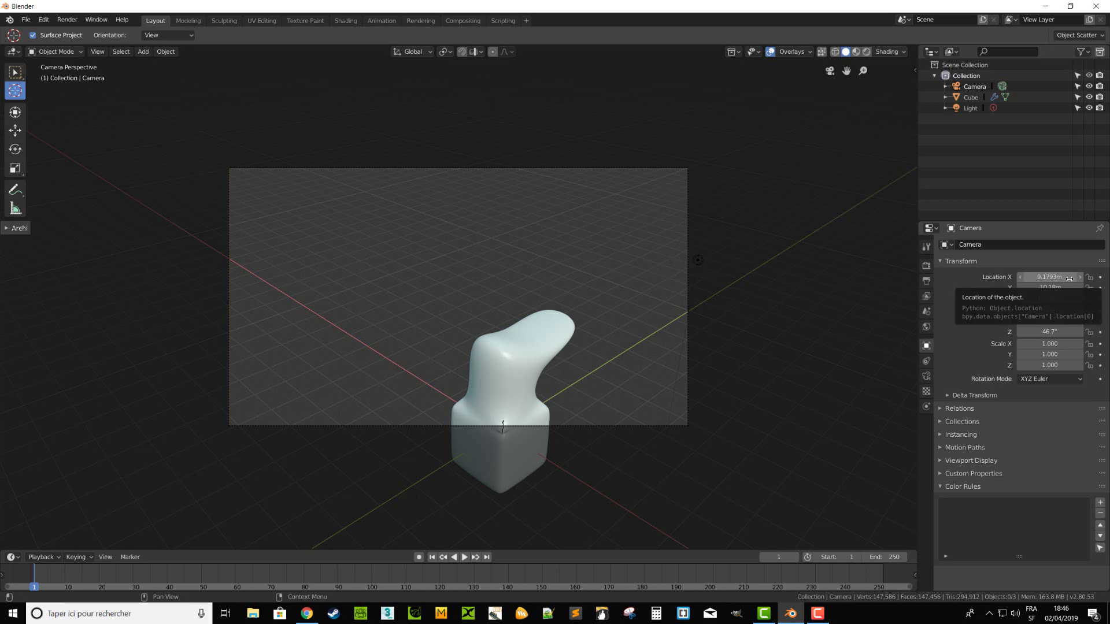
mouse_move(1067, 277)
mouse_down()
mouse_move(1086, 277)
mouse_move(1029, 298)
mouse_move(1040, 287)
mouse_up()
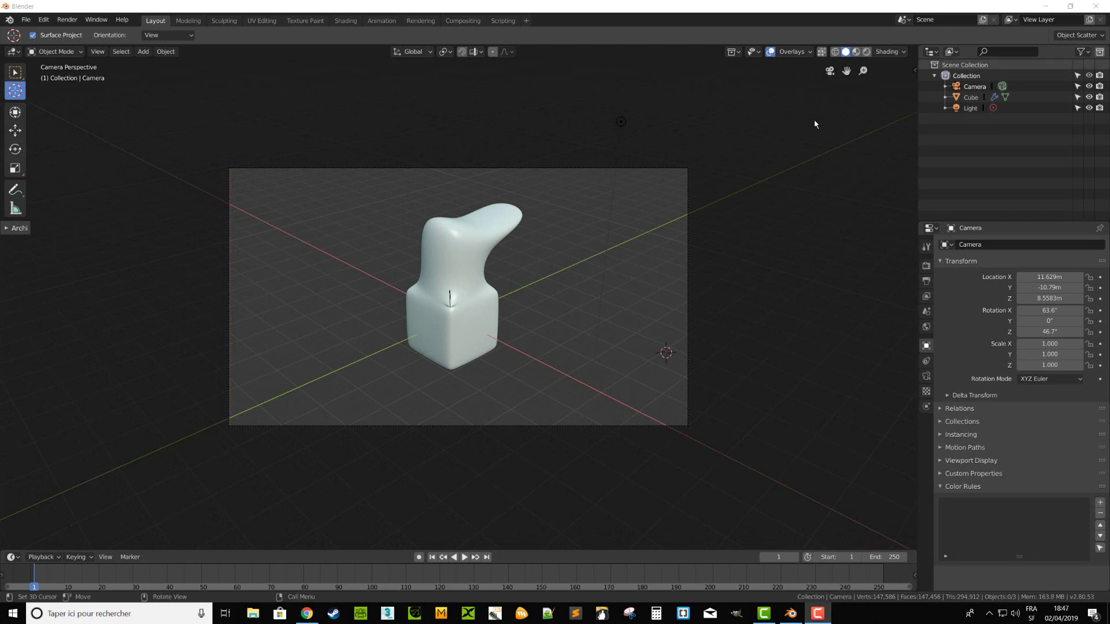
After trying Flat and MatCap, set viewport lighting to Studio with the warm studio light.
click(905, 54)
click(846, 85)
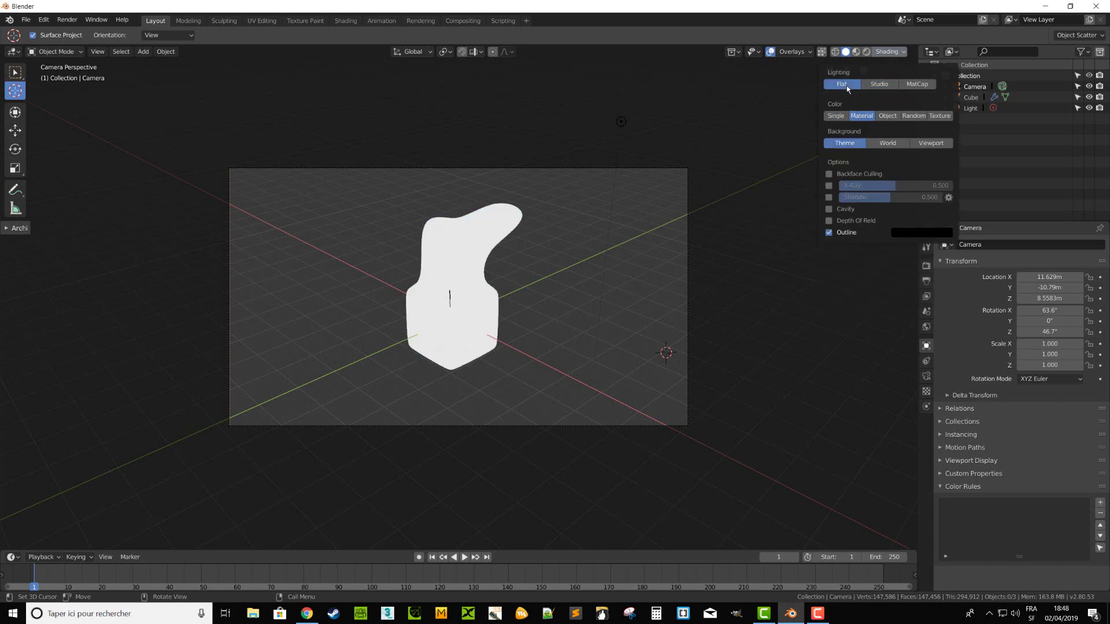
click(885, 84)
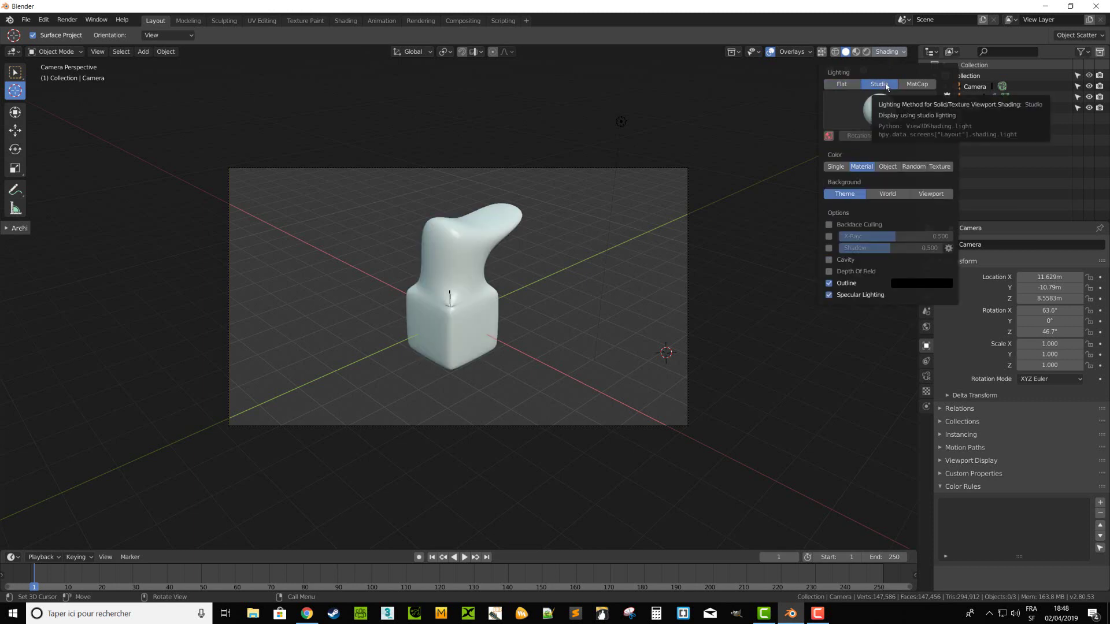
click(921, 86)
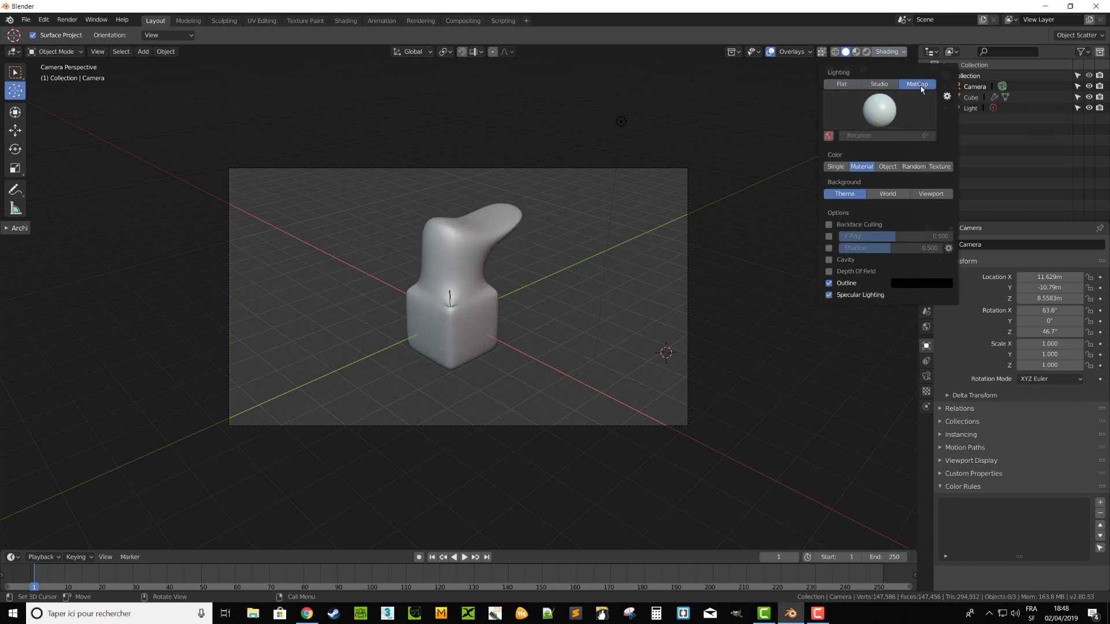
click(879, 84)
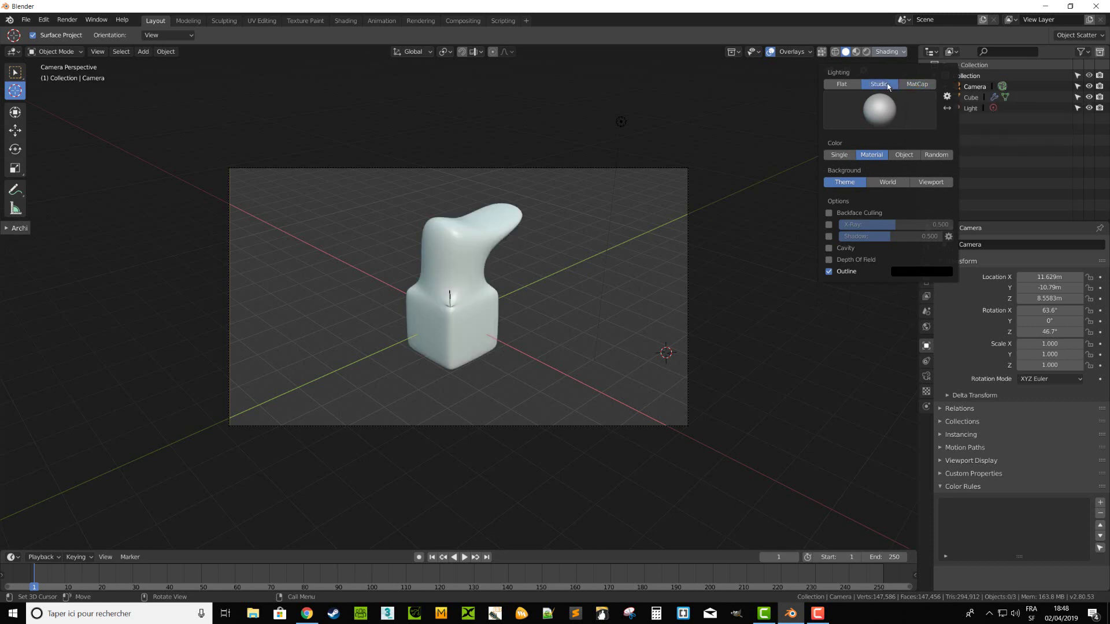
click(896, 106)
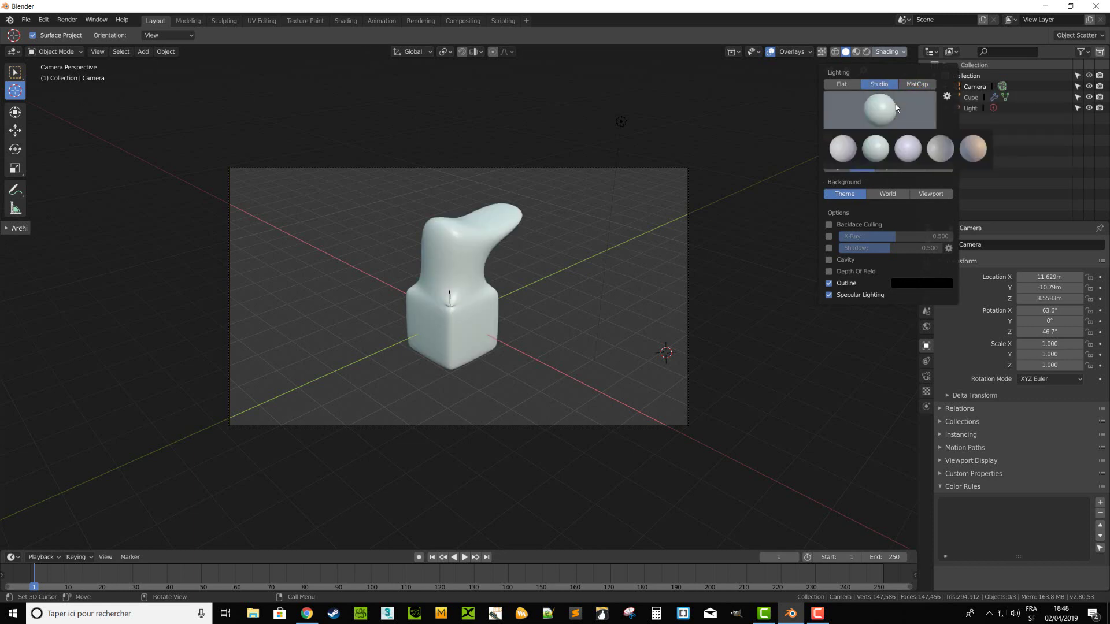
click(972, 151)
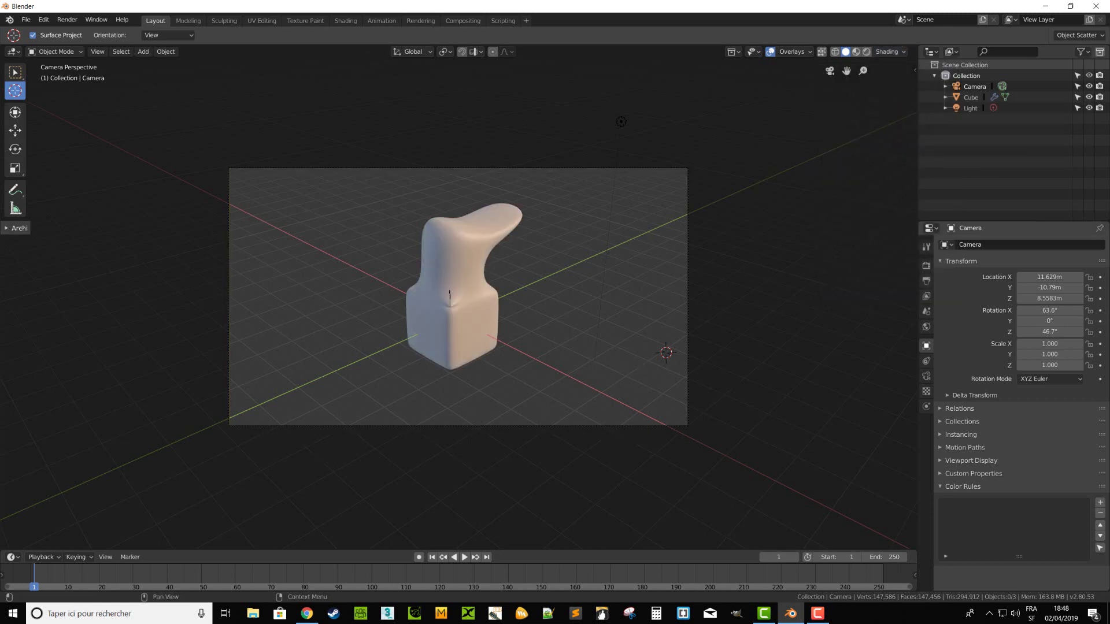